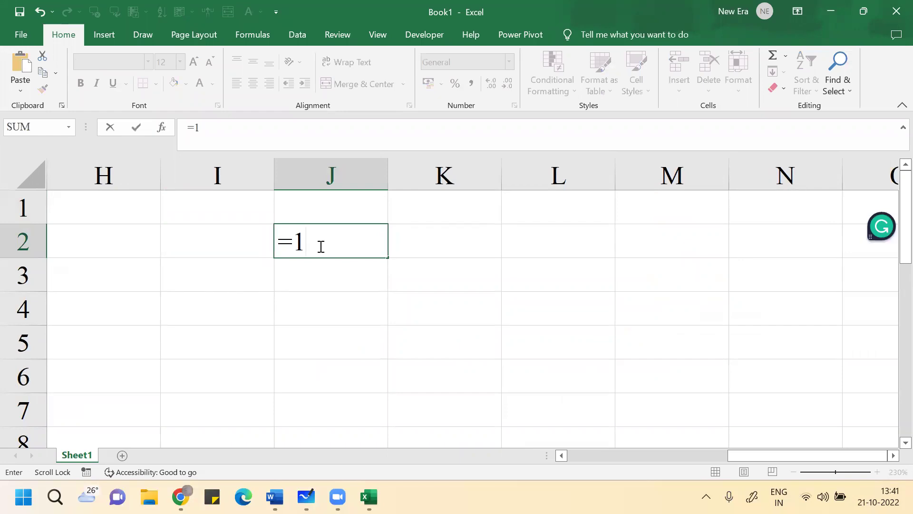
- Complete the formula in cell J2 so it raises 1.1 to the power of 5
text(^5)
key(Return)
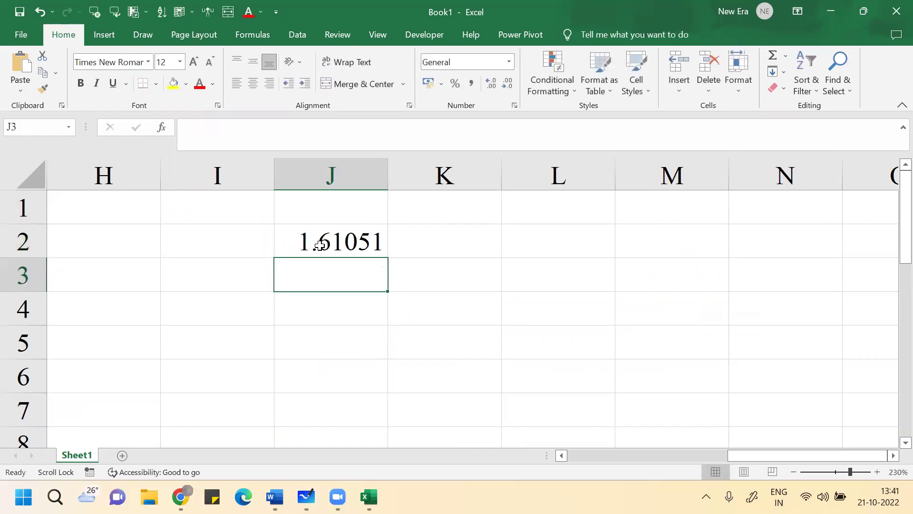
- Switch to Microsoft Whiteboard and handwrite the line 200000 = a[0.61051] below the existing equations
key(alt+Tab)
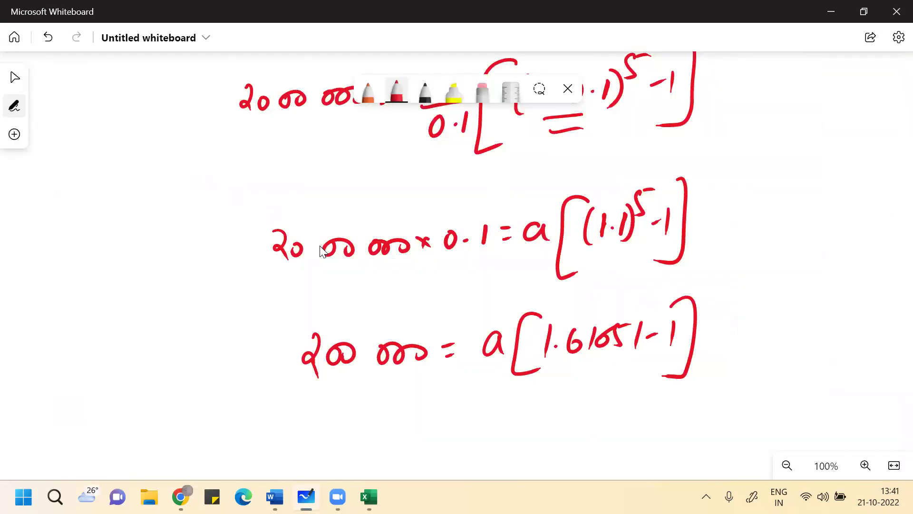
scroll(321, 251, down, 3)
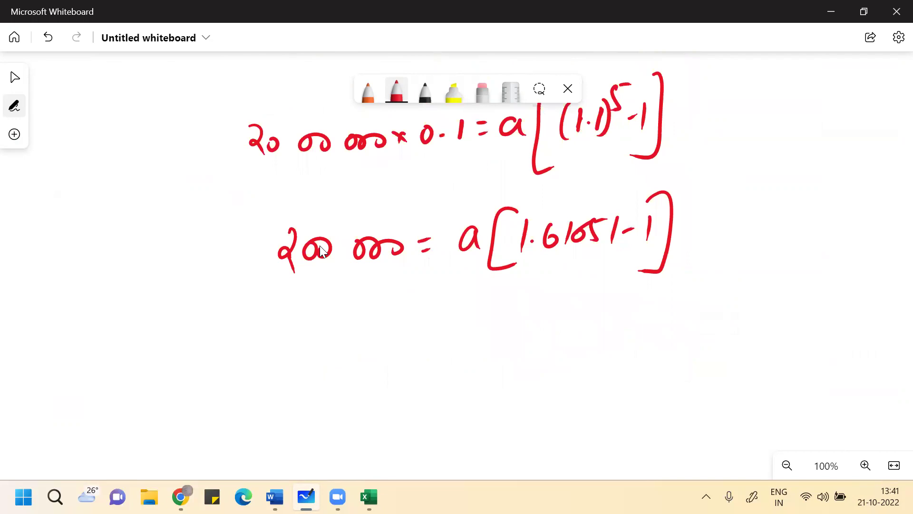
drag(323, 319, 334, 340)
mouse_move(339, 336)
mouse_down()
mouse_move(430, 339)
mouse_move(459, 329)
mouse_up()
drag(447, 341, 458, 340)
mouse_move(493, 325)
mouse_down()
mouse_move(476, 334)
mouse_move(495, 341)
mouse_up()
mouse_move(536, 309)
mouse_down()
mouse_move(518, 303)
mouse_move(529, 355)
mouse_up()
mouse_move(538, 319)
mouse_down()
mouse_move(542, 335)
mouse_move(535, 320)
mouse_move(563, 333)
mouse_up()
mouse_move(590, 314)
mouse_down()
mouse_move(583, 338)
mouse_move(598, 323)
mouse_up()
mouse_move(618, 312)
mouse_down()
mouse_move(601, 324)
mouse_move(614, 334)
mouse_up()
drag(620, 313, 632, 312)
drag(635, 311, 634, 336)
mouse_move(637, 298)
mouse_down()
mouse_move(648, 333)
mouse_move(614, 363)
mouse_up()
scroll(319, 245, down, 1)
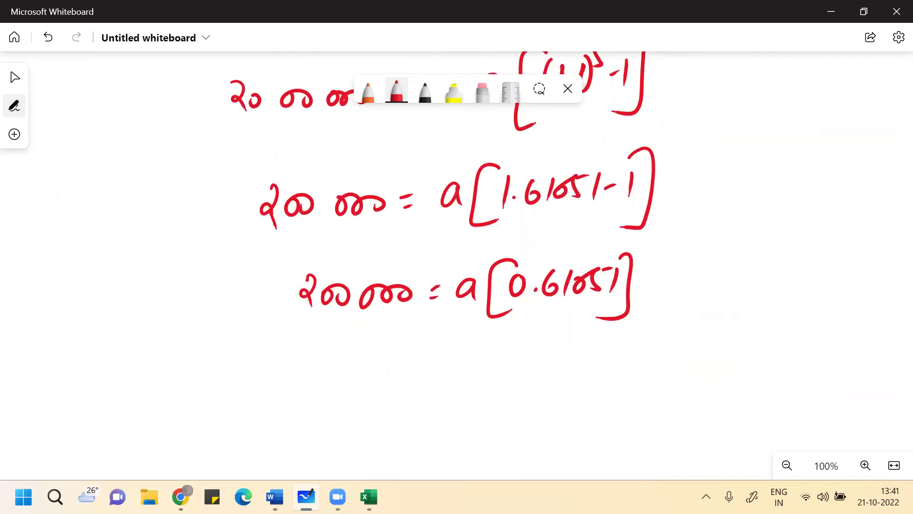
- Handwrite a = 200000 / 0.61051 as a fraction below the last equation, ending with an equals sign
mouse_move(391, 358)
mouse_down()
mouse_move(384, 369)
mouse_move(395, 385)
mouse_up()
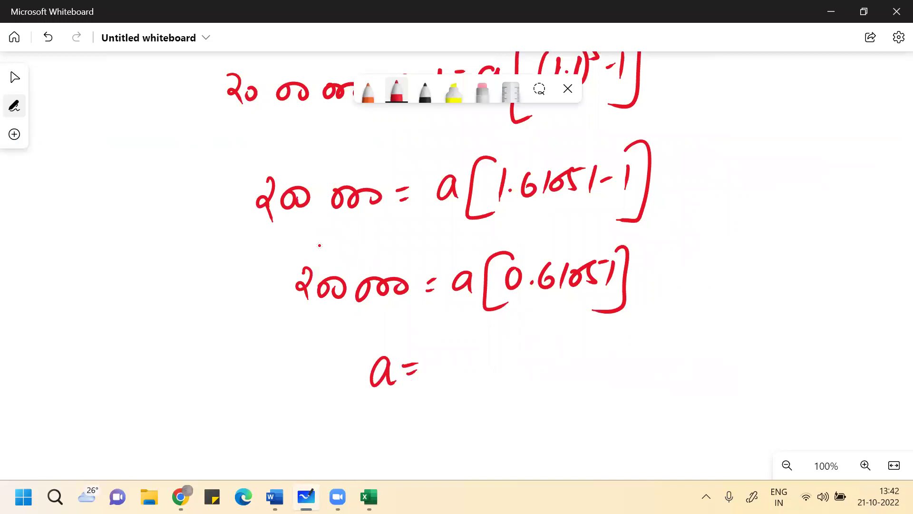
mouse_move(456, 356)
mouse_down()
mouse_move(468, 383)
mouse_move(486, 365)
mouse_move(533, 364)
mouse_up()
mouse_move(535, 366)
mouse_down()
mouse_move(565, 351)
mouse_move(585, 355)
mouse_up()
drag(438, 403, 615, 388)
drag(495, 411, 529, 424)
click(514, 424)
drag(554, 405, 551, 432)
drag(572, 411, 578, 426)
drag(584, 406, 598, 403)
drag(609, 402, 607, 426)
drag(632, 381, 646, 379)
click(633, 393)
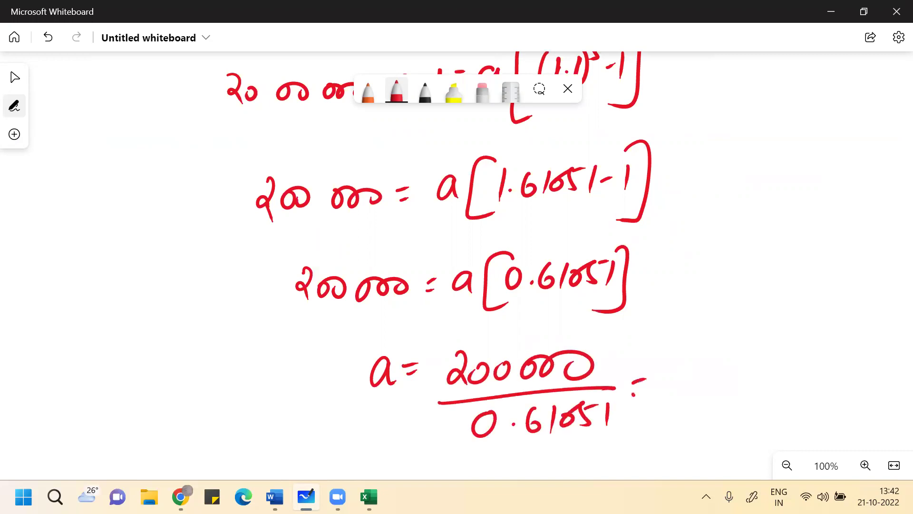
- Switch to Excel and enter the formula =(2000000*.1)/(J2-1) in cell J3
key(alt+Tab)
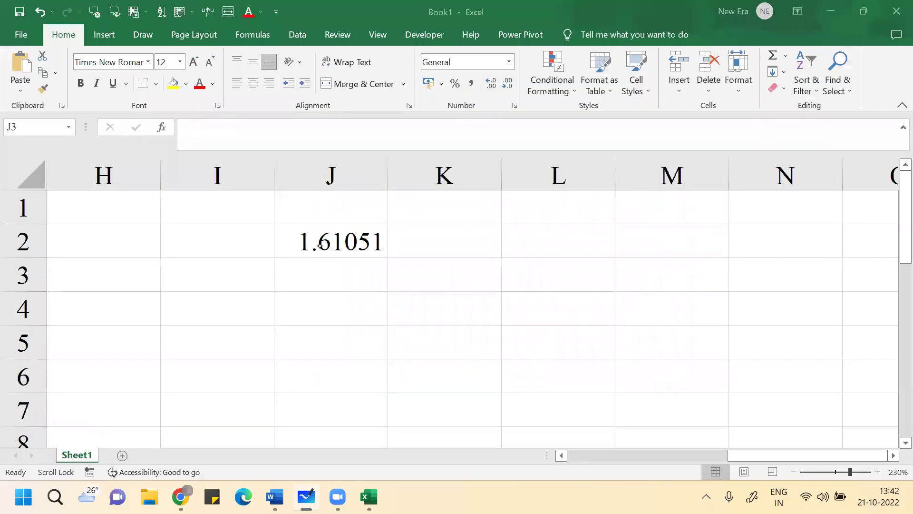
text(=20)
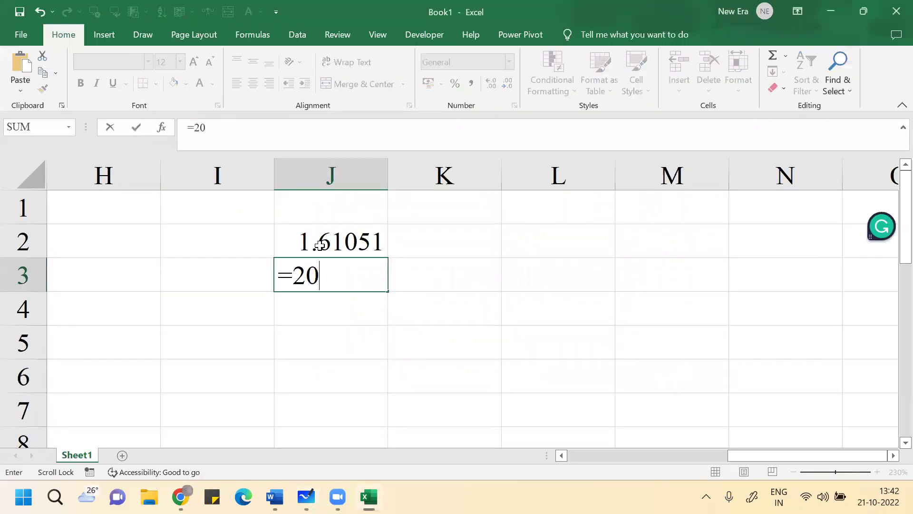
text(00000)
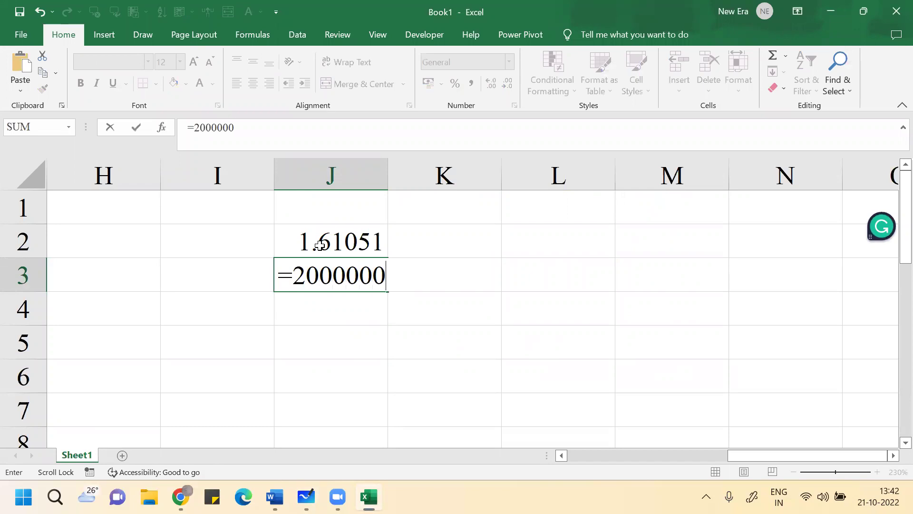
text(*.1))
click(297, 276)
text(()
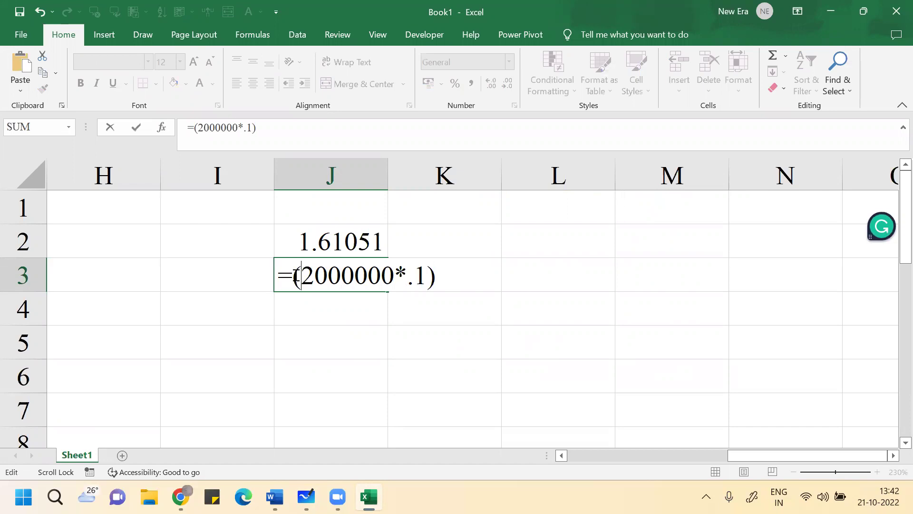
text(/()
click(341, 239)
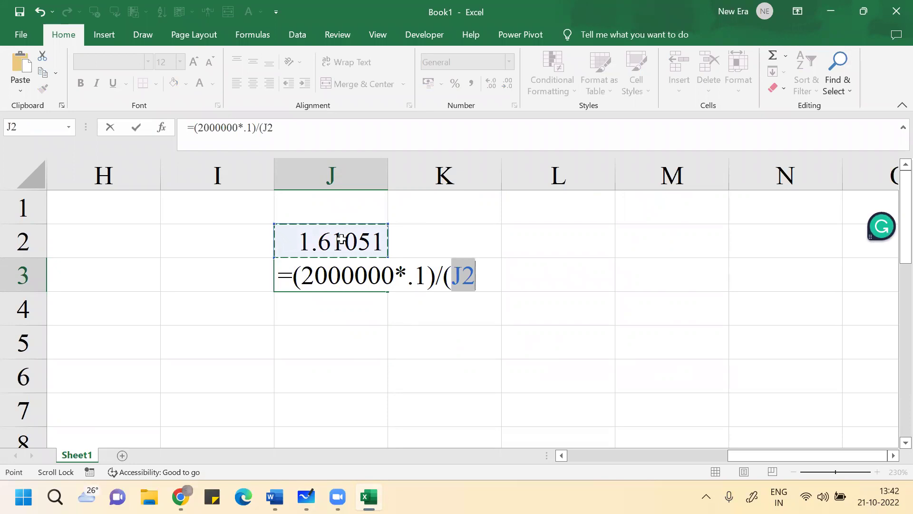
text(-1)
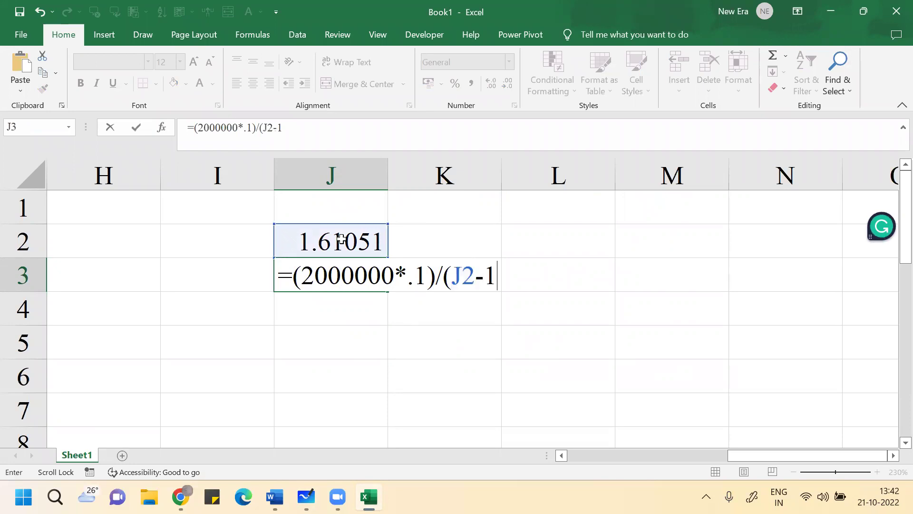
text())
key(Return)
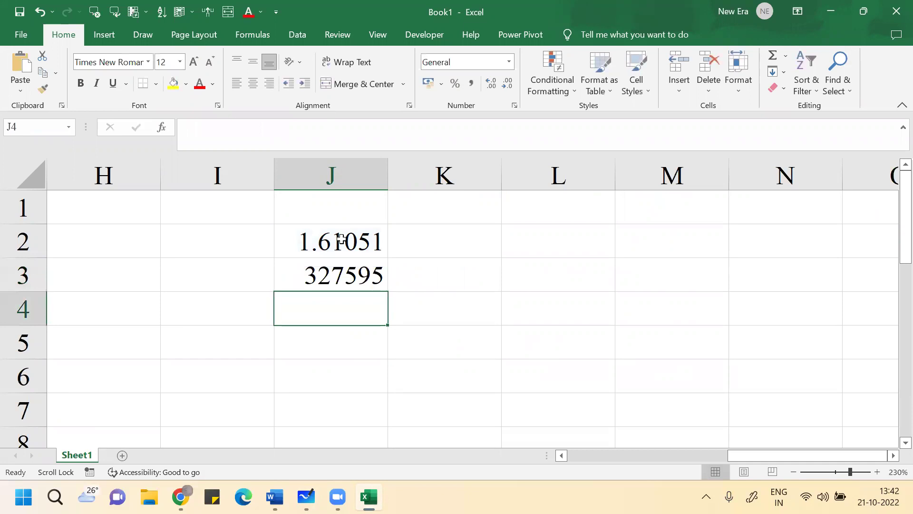
- Widen column J and apply the comma number style to cell J3
drag(387, 172, 489, 173)
click(366, 274)
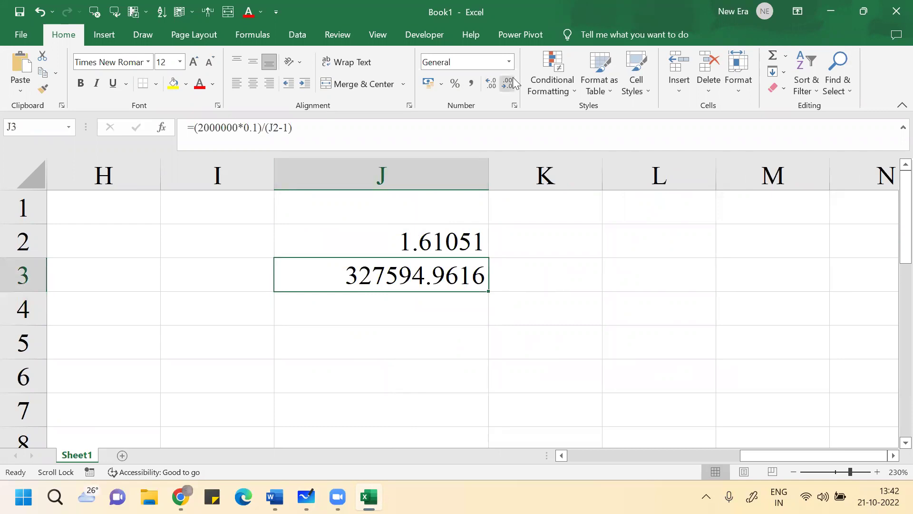
click(473, 84)
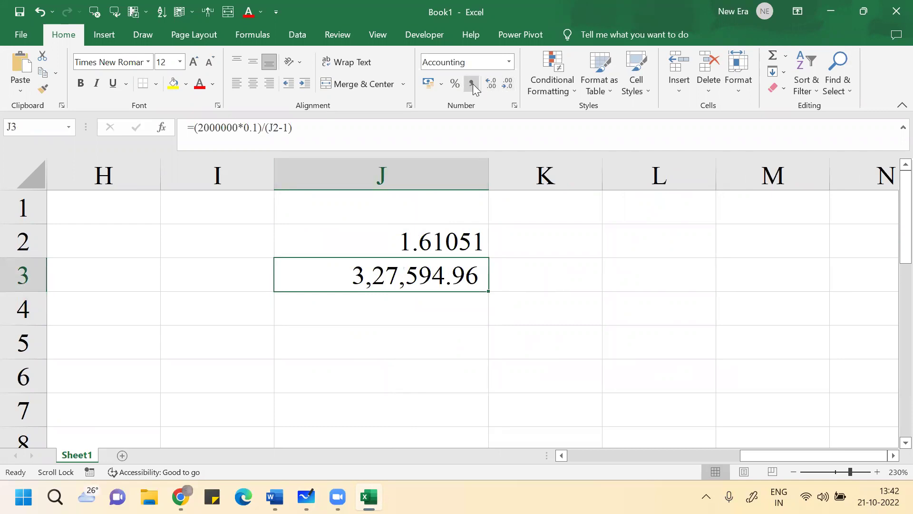
- Switch back to Microsoft Whiteboard with the handwritten annuity solution
key(alt+Tab)
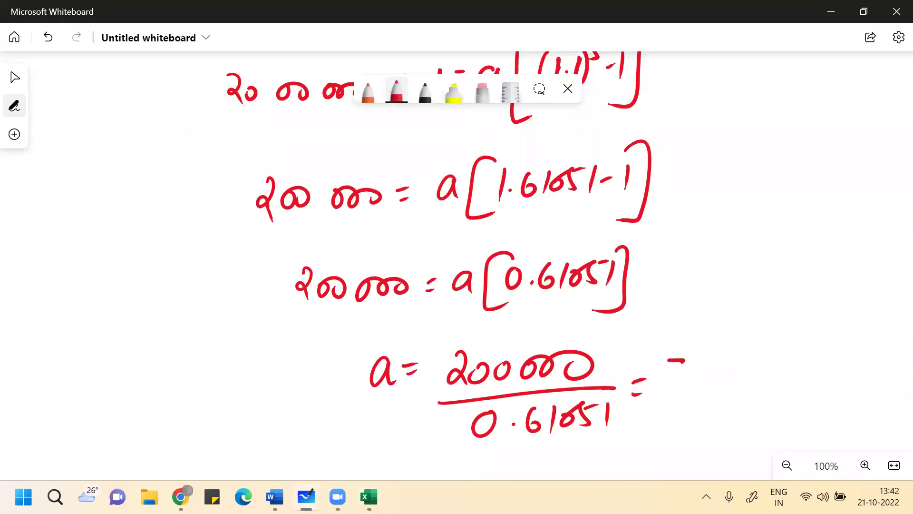
drag(668, 361, 666, 391)
key(ctrl+z)
key(ctrl+z)
key(ctrl+z)
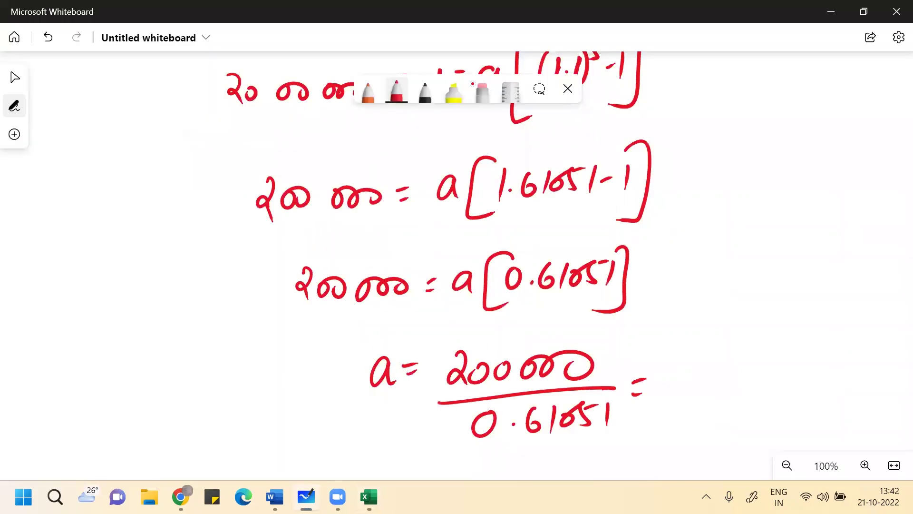
- Handwrite the result ₹3,27,595 after the fraction's equals sign, checking it against Excel, and double-underline it
mouse_move(671, 362)
mouse_down()
mouse_move(689, 382)
mouse_move(692, 366)
mouse_up()
mouse_move(703, 356)
mouse_down()
mouse_move(713, 371)
mouse_move(707, 385)
mouse_up()
drag(732, 375, 728, 388)
mouse_move(738, 356)
mouse_down()
mouse_move(776, 383)
mouse_move(780, 367)
mouse_up()
drag(792, 377, 789, 389)
key(alt+Tab)
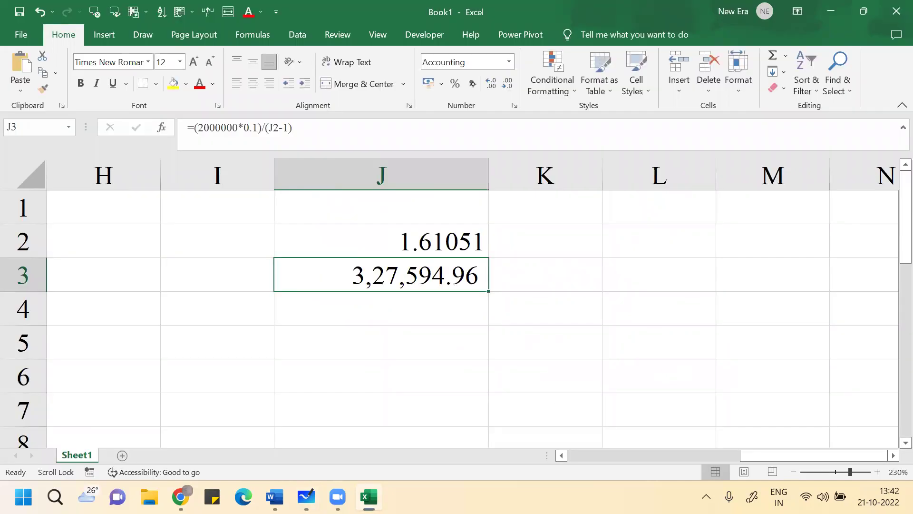
key(alt+Tab)
mouse_move(807, 353)
mouse_down()
mouse_move(827, 349)
mouse_move(807, 387)
mouse_up()
mouse_move(851, 355)
mouse_down()
mouse_move(847, 387)
mouse_move(893, 350)
mouse_up()
mouse_move(811, 415)
mouse_down()
mouse_move(867, 403)
mouse_move(872, 412)
mouse_up()
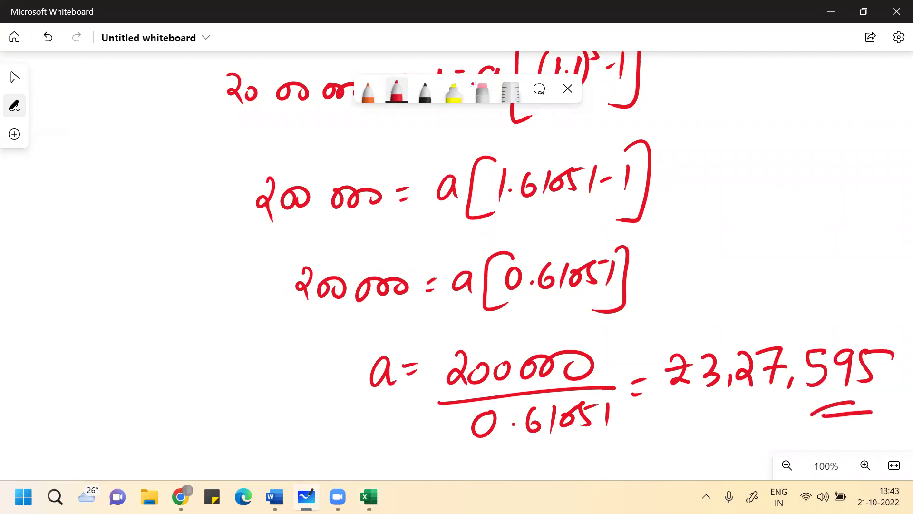
- Switch to Excel and enter the formula =200000/(J2-1) in cell J6 to cross-check the instalment
key(alt+Tab)
scroll(457, 309, down, 1)
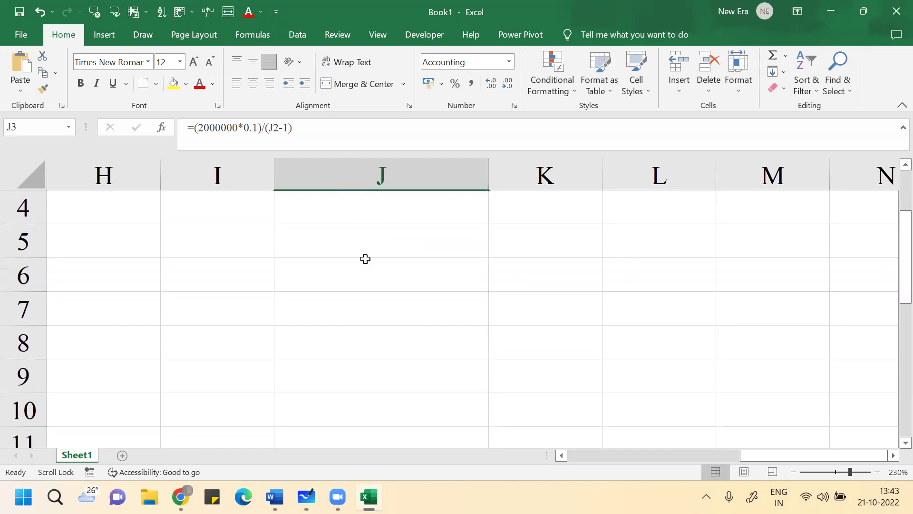
click(365, 260)
scroll(364, 260, up, 1)
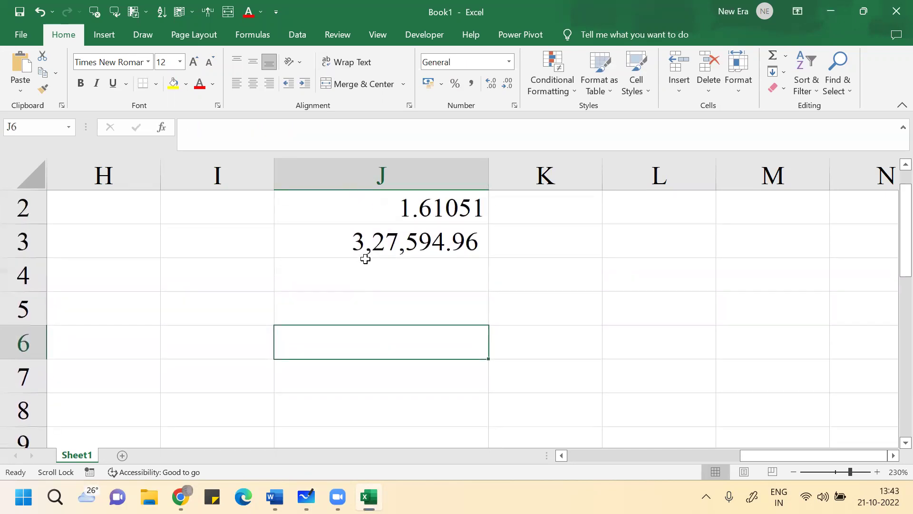
text(=200)
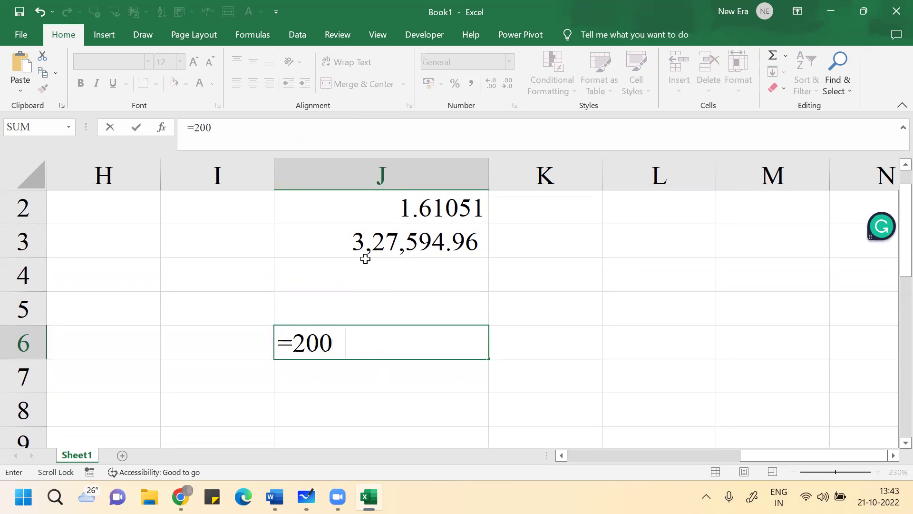
text(000/)
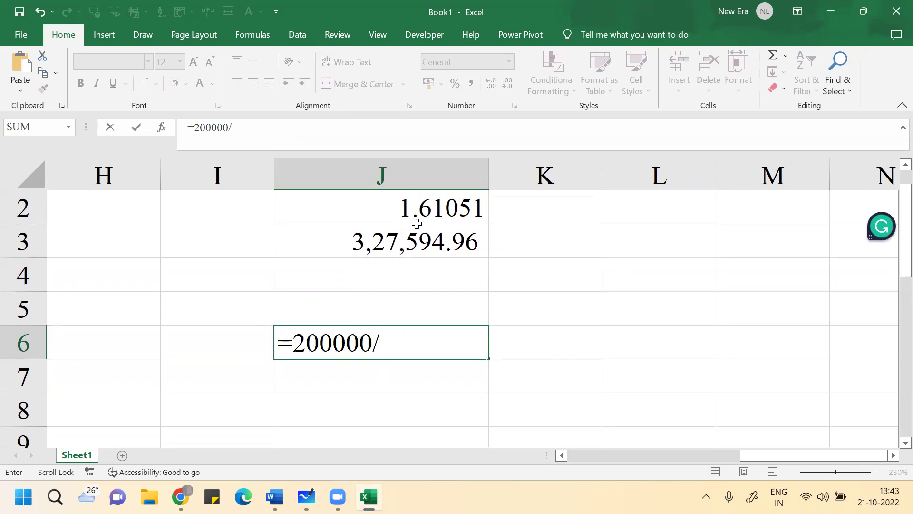
text(()
click(405, 210)
text(-1))
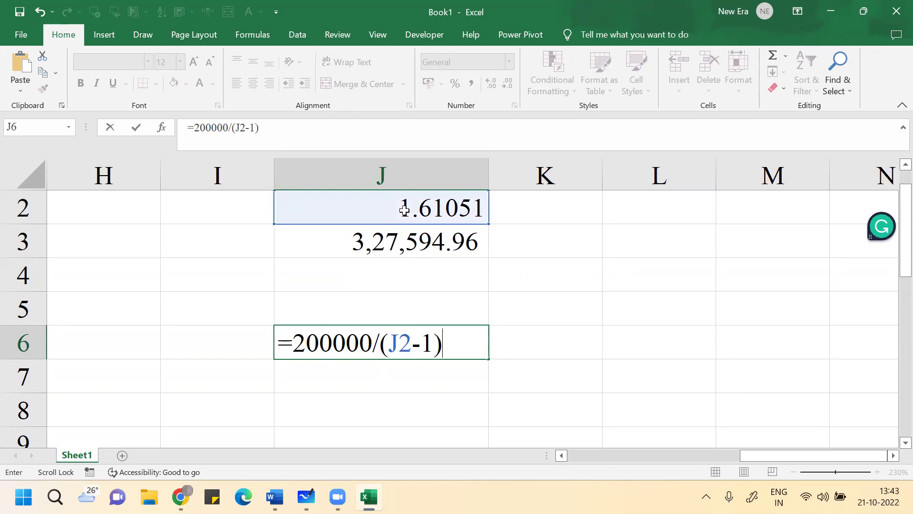
key(Return)
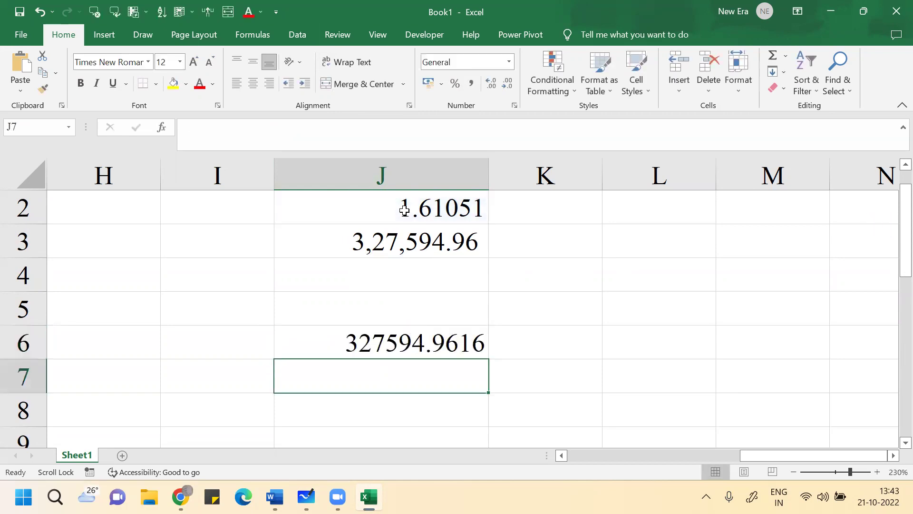
scroll(404, 210, up, 1)
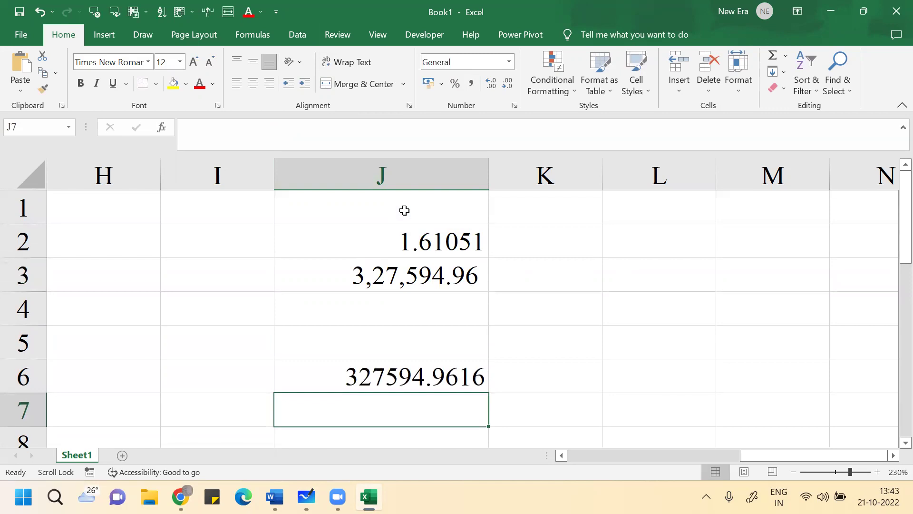
- Switch to Microsoft Whiteboard and review the annuity derivation from the final answer back up to the formula
key(alt+Tab)
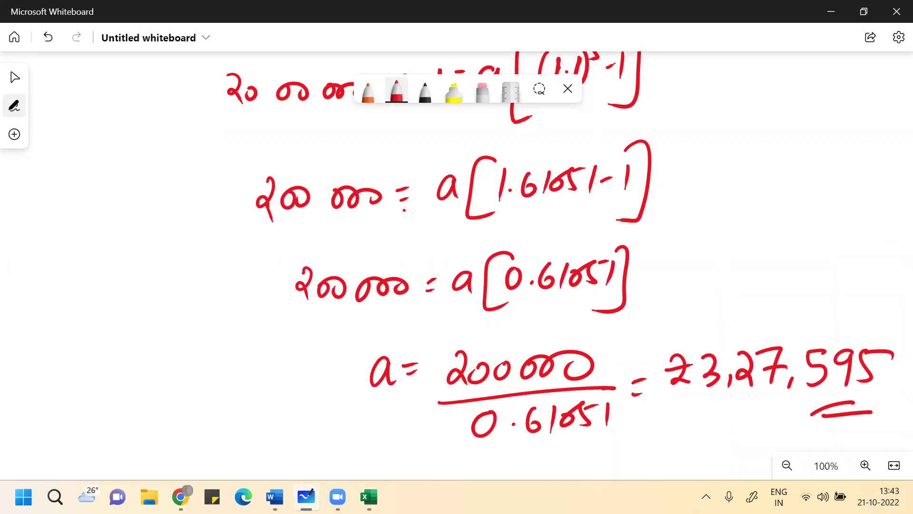
scroll(404, 210, up, 7)
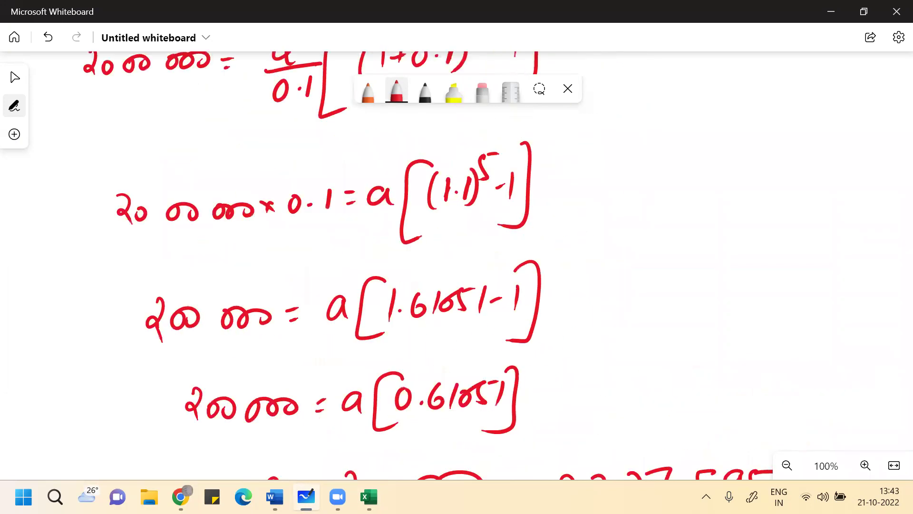
scroll(404, 210, up, 3)
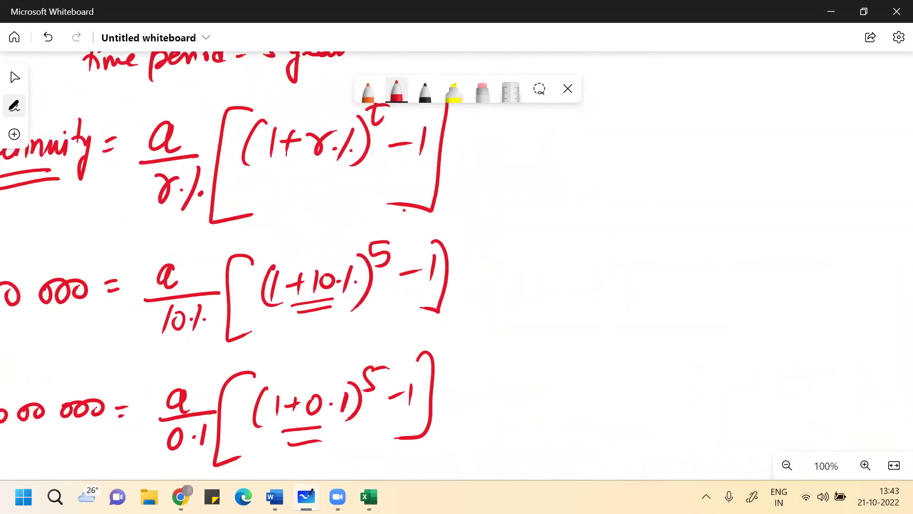
- Switch to Excel and enter the heading Year in L1 with the years 1 to 5 in L2 through L6
key(alt+Tab)
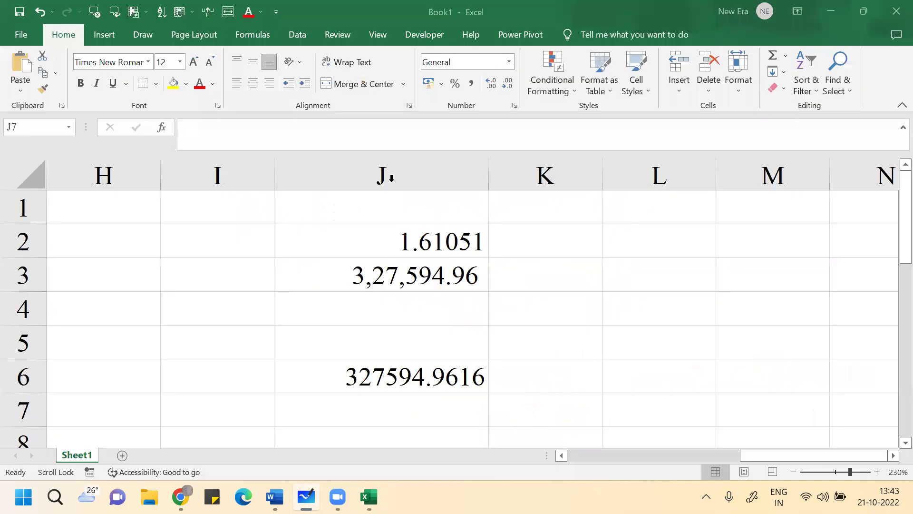
click(622, 204)
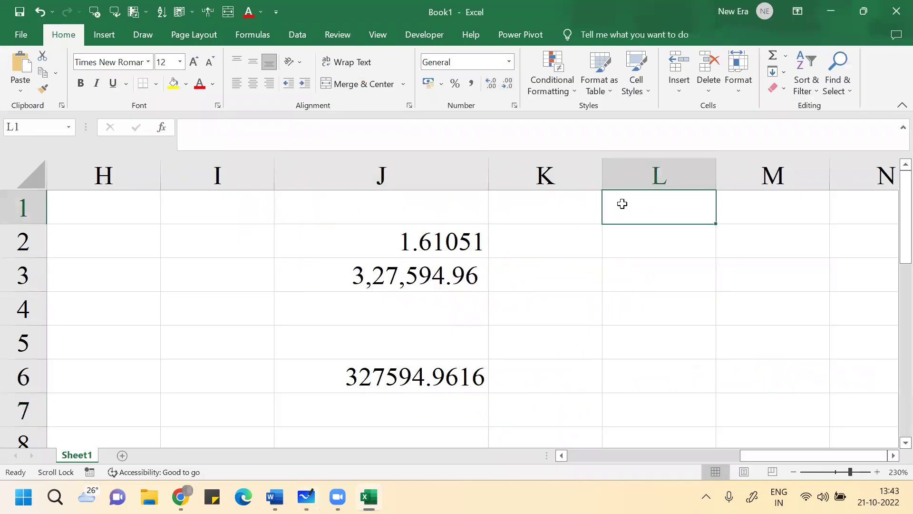
text(Year)
key(Return)
text(1)
key(Return)
text(2)
key(Return)
text(3)
key(Return)
text(4)
key(Return)
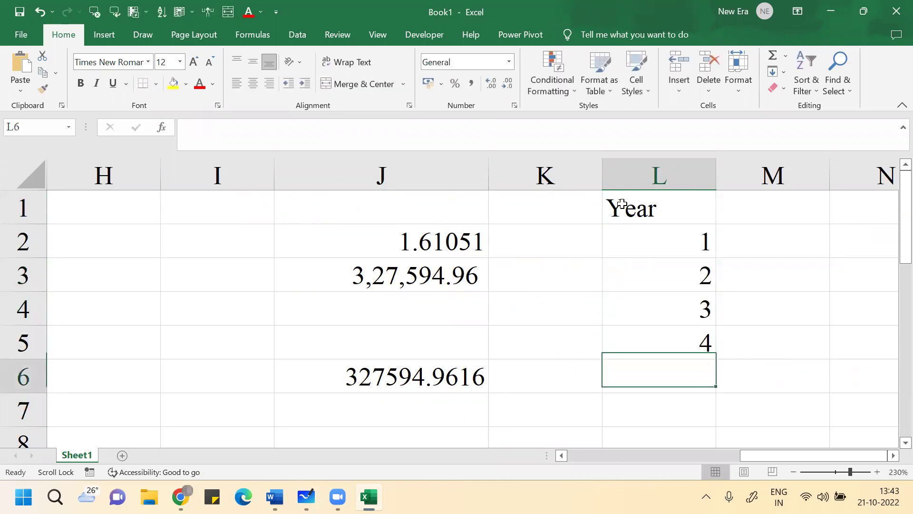
text(5)
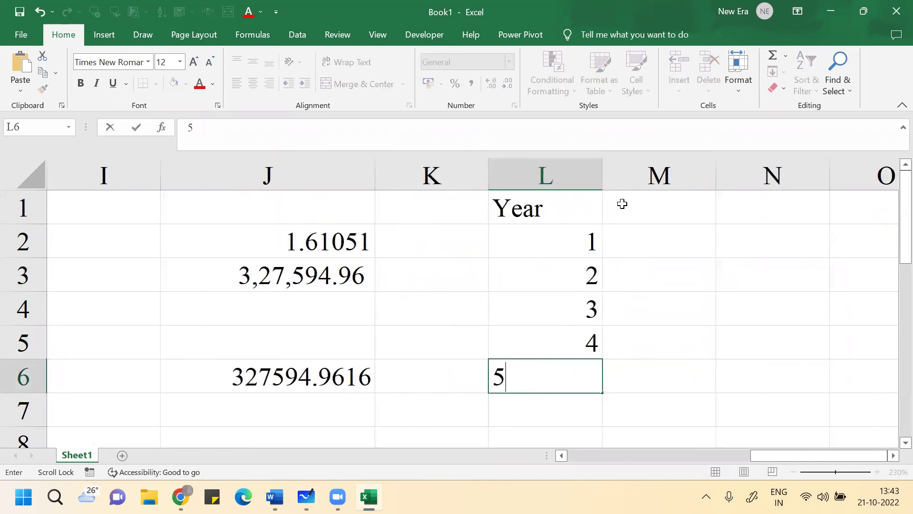
scroll(623, 203, right, 4)
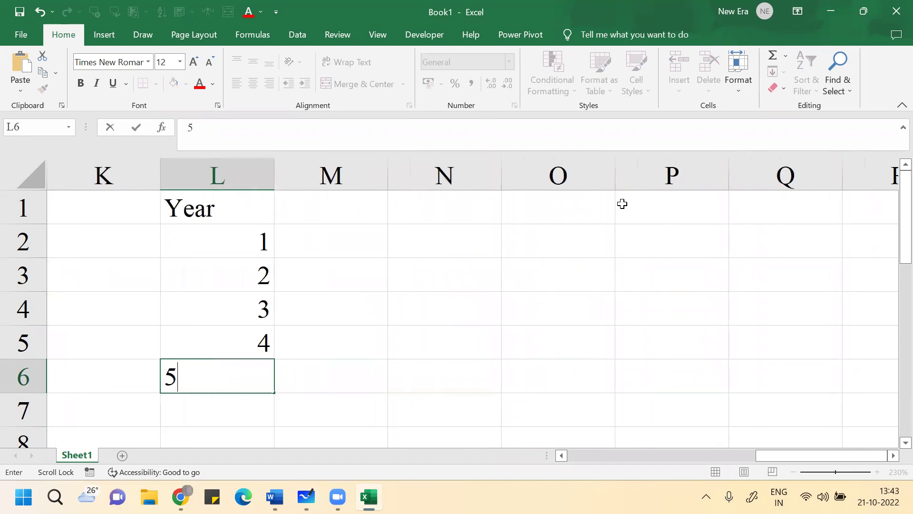
key(Return)
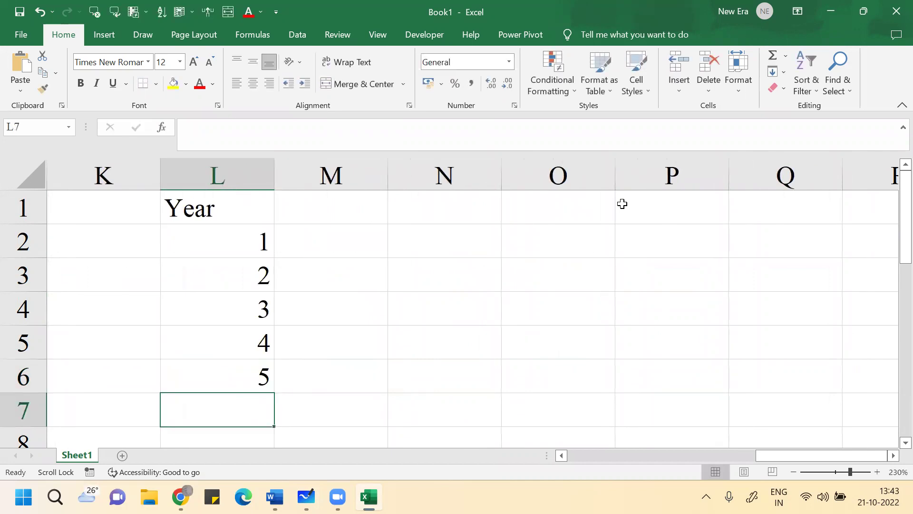
- Enter the heading annuity in M1 and the formula =J6 in M2
click(326, 258)
click(319, 194)
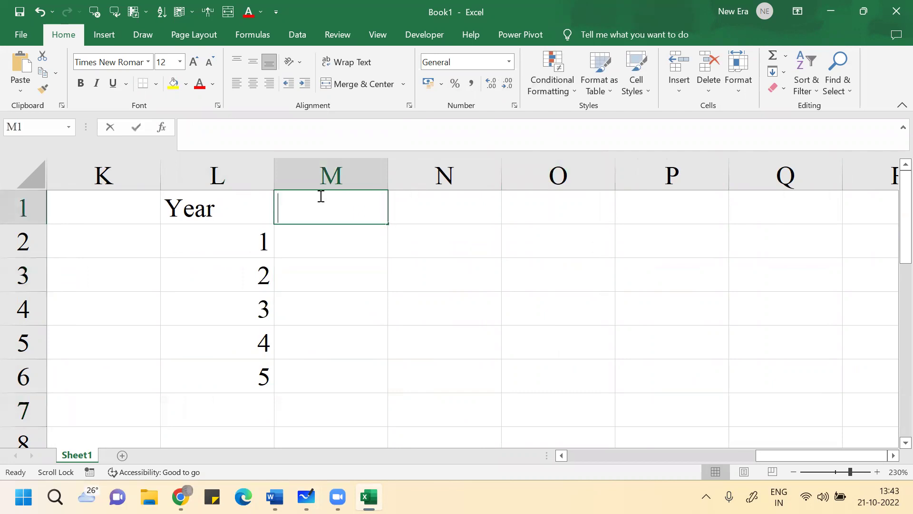
text(annuity)
key(Return)
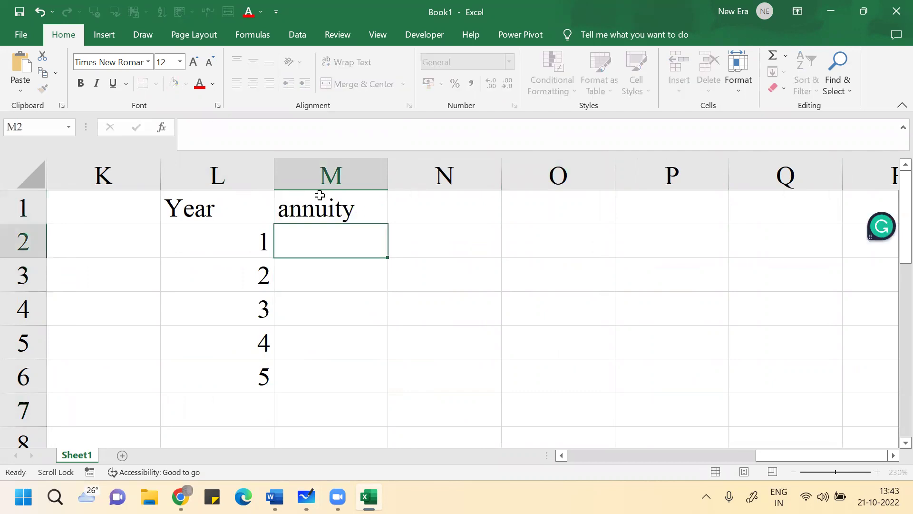
text(=)
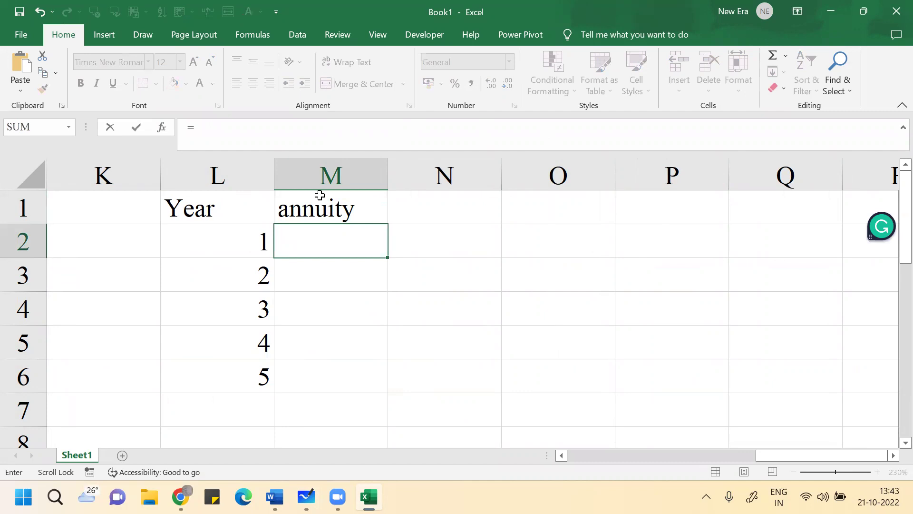
scroll(318, 192, left, 3)
click(268, 367)
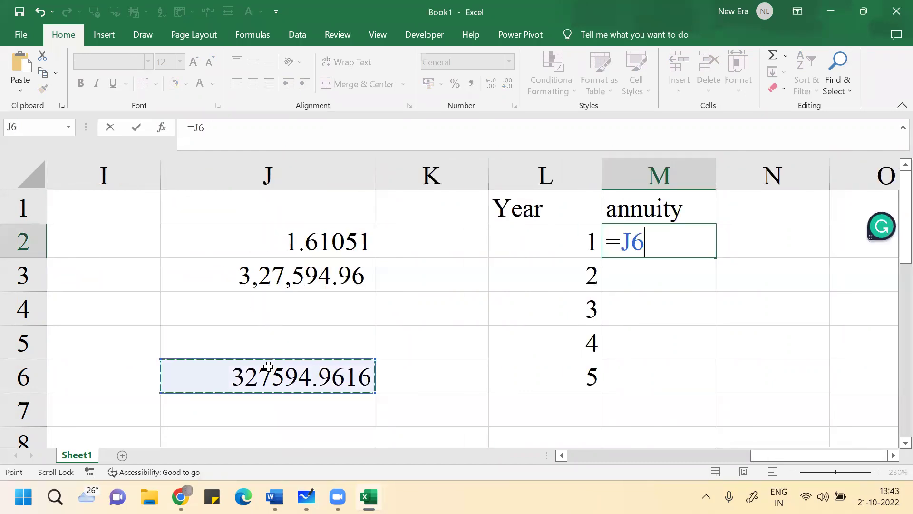
key(Return)
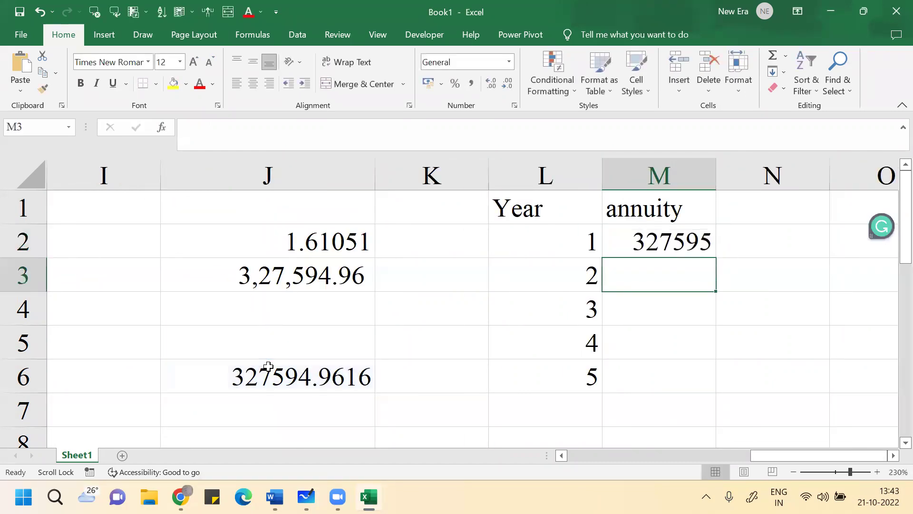
- Make the annuity reference in M2 absolute as =$J$6 and fill it down through M6
click(668, 246)
drag(716, 258, 707, 379)
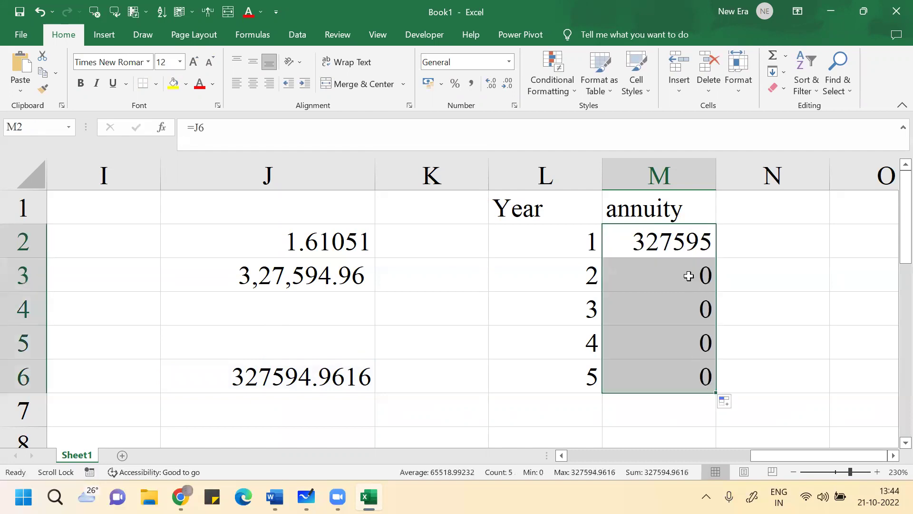
click(669, 243)
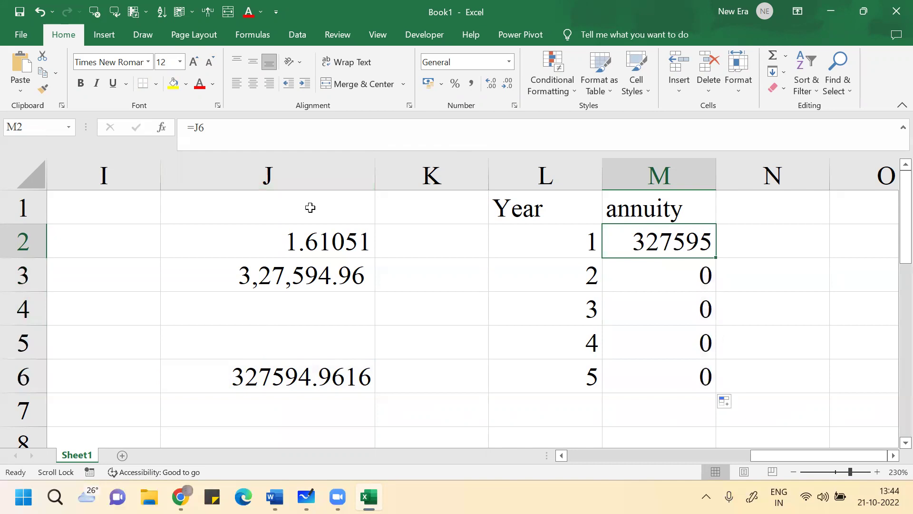
key(F2)
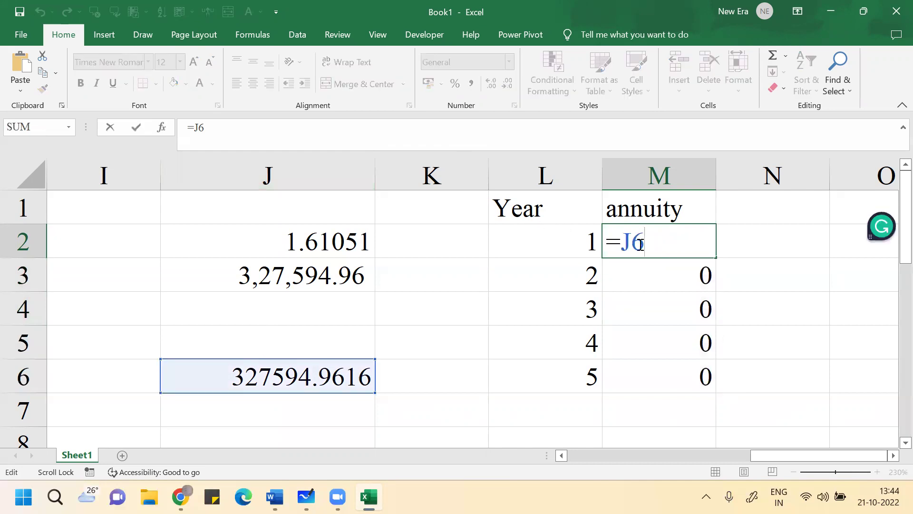
key(F4)
text(\)
key(Return)
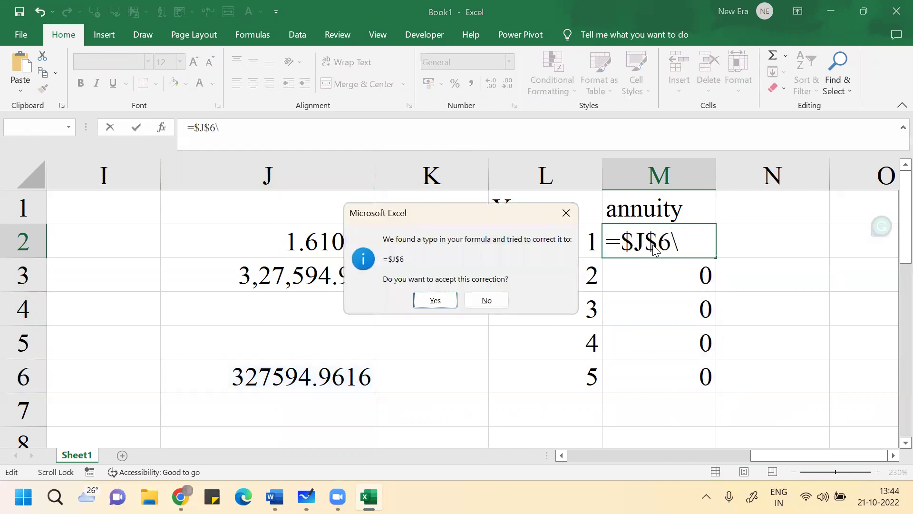
key(Return)
click(654, 244)
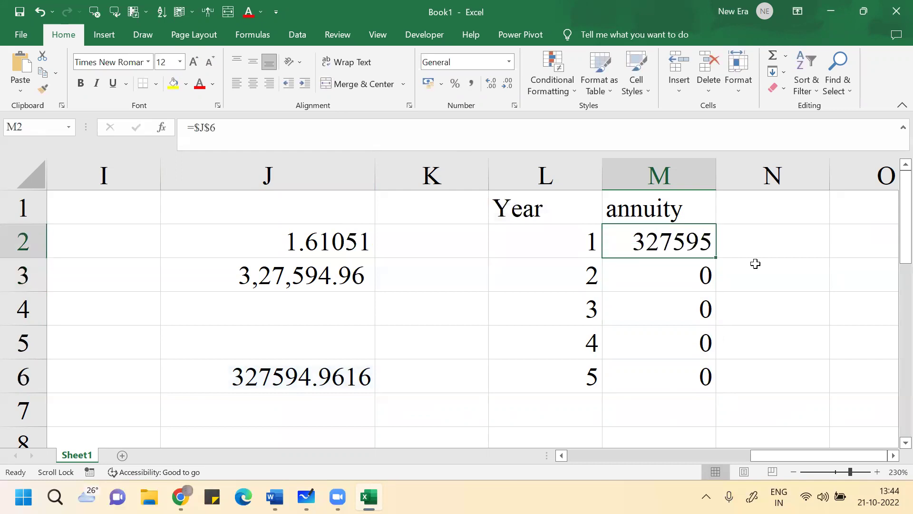
double_click(714, 258)
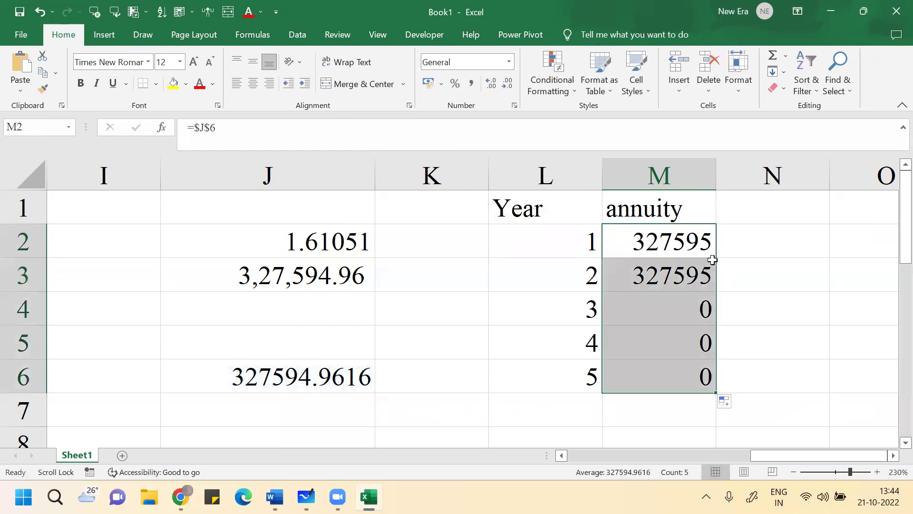
- Add the heading rate% in N1, enter 10% in N2 and fill it down through N6
click(761, 207)
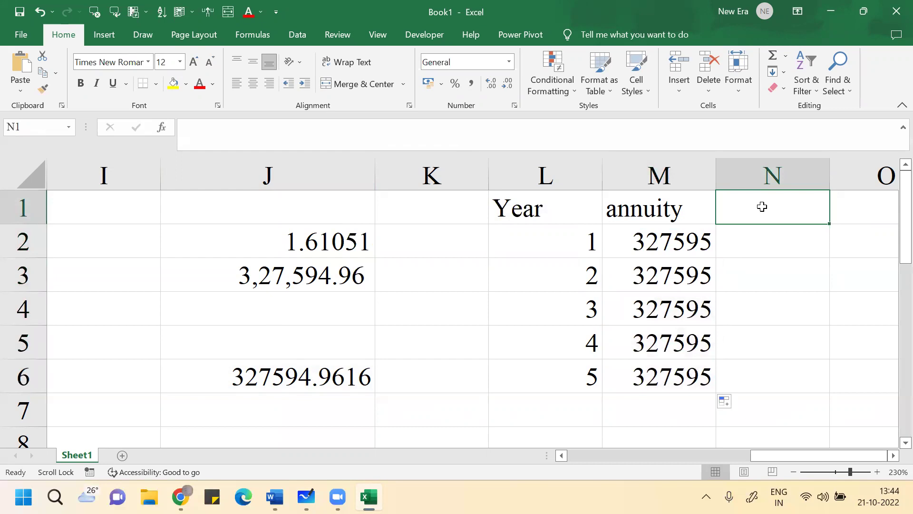
text(rate%)
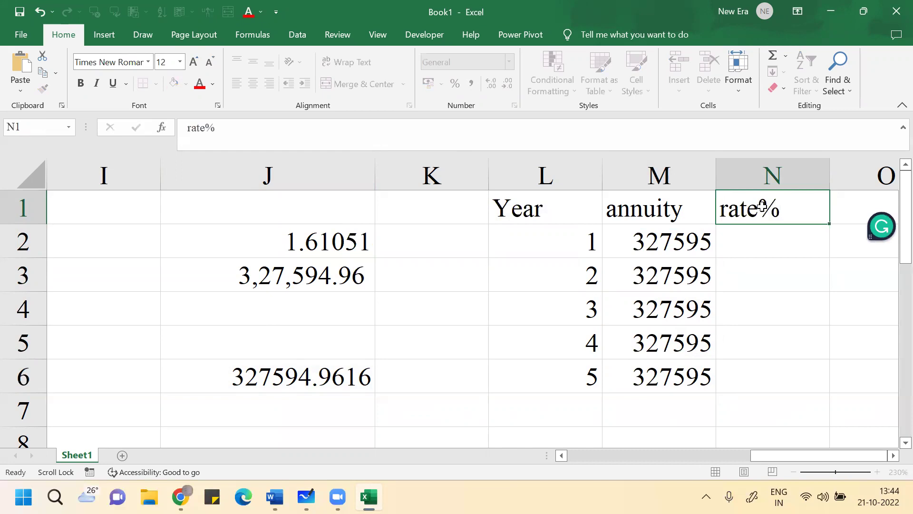
key(Return)
text(1)
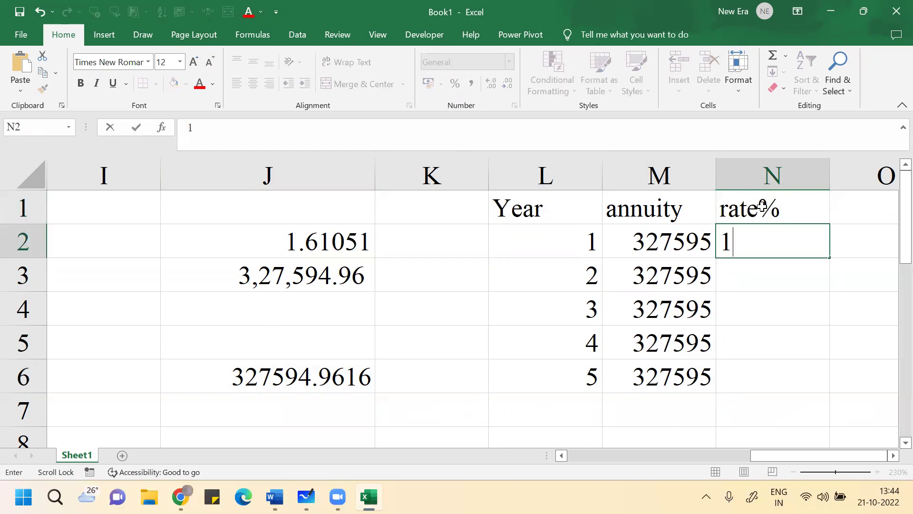
text(0%)
key(Return)
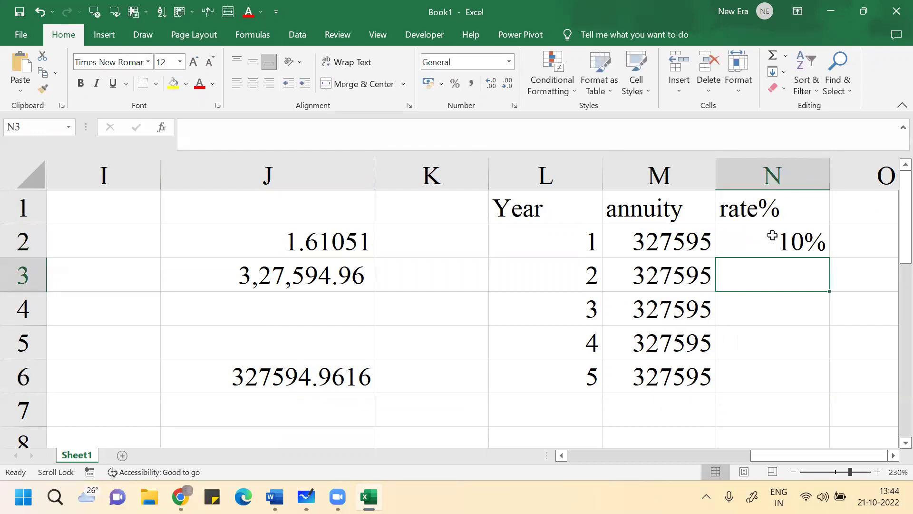
click(772, 236)
double_click(828, 257)
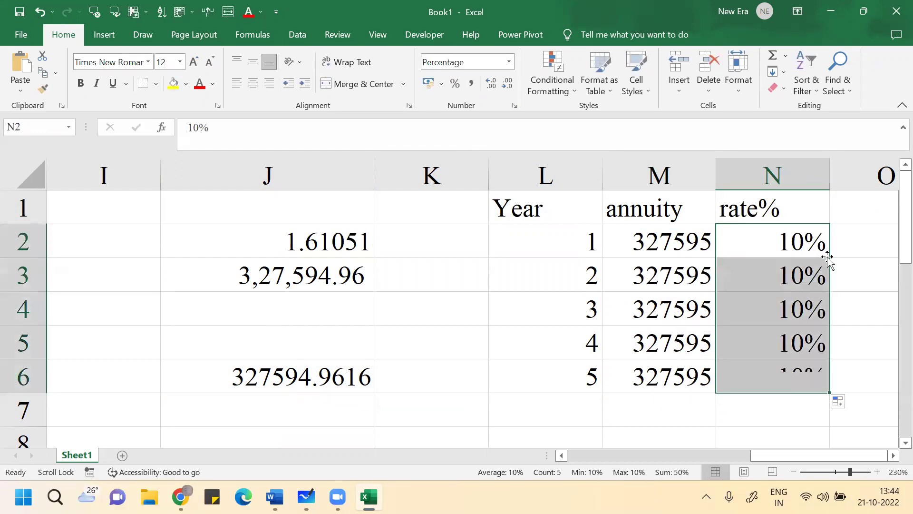
click(766, 256)
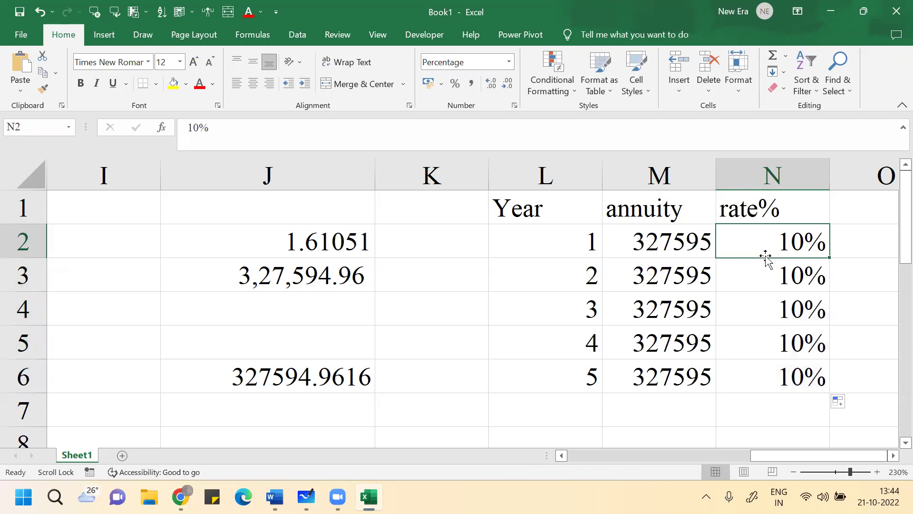
- Enter the heading FV in cell O1
scroll(765, 255, right, 1)
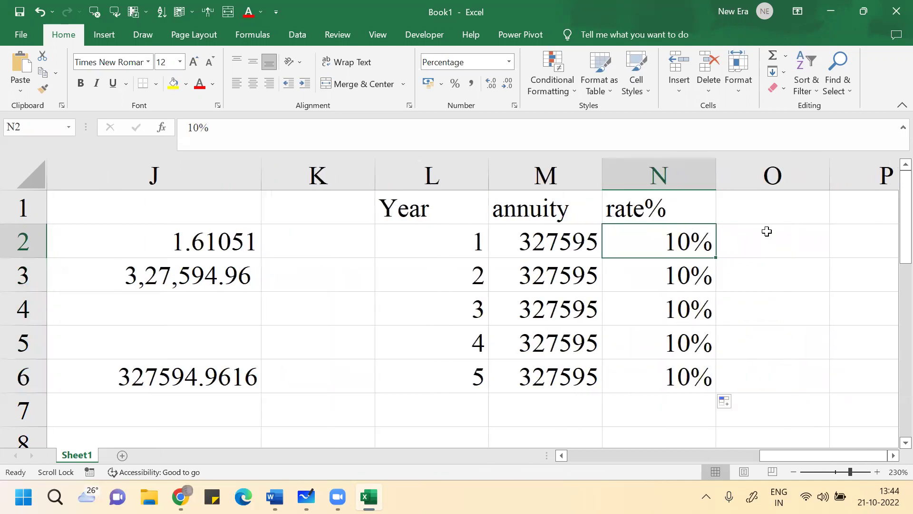
click(752, 206)
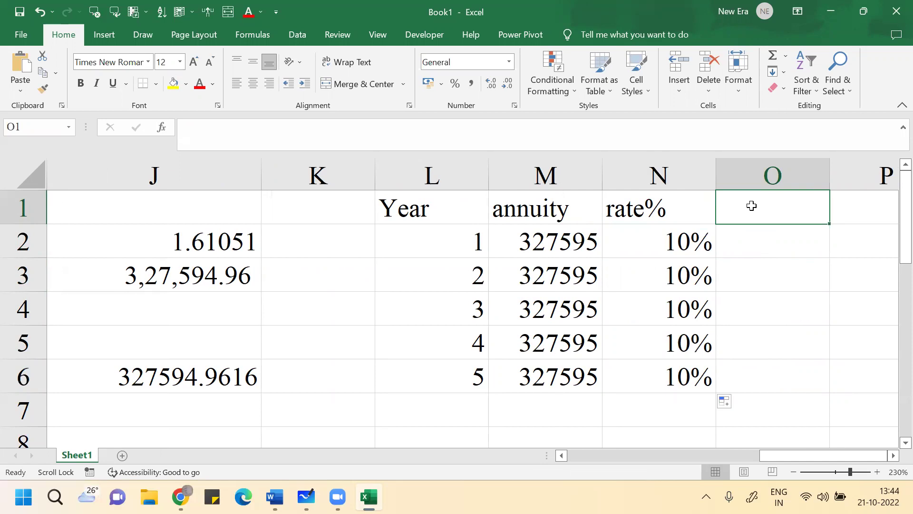
text(FV)
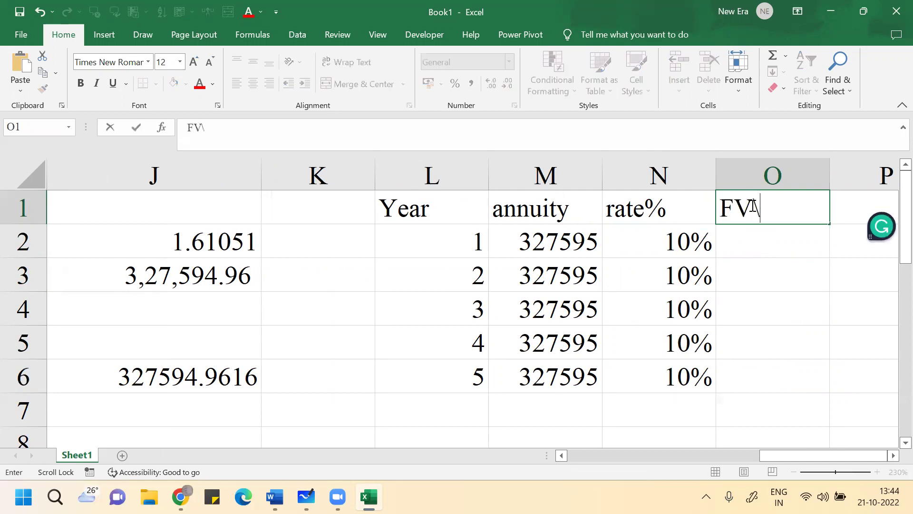
key(Return)
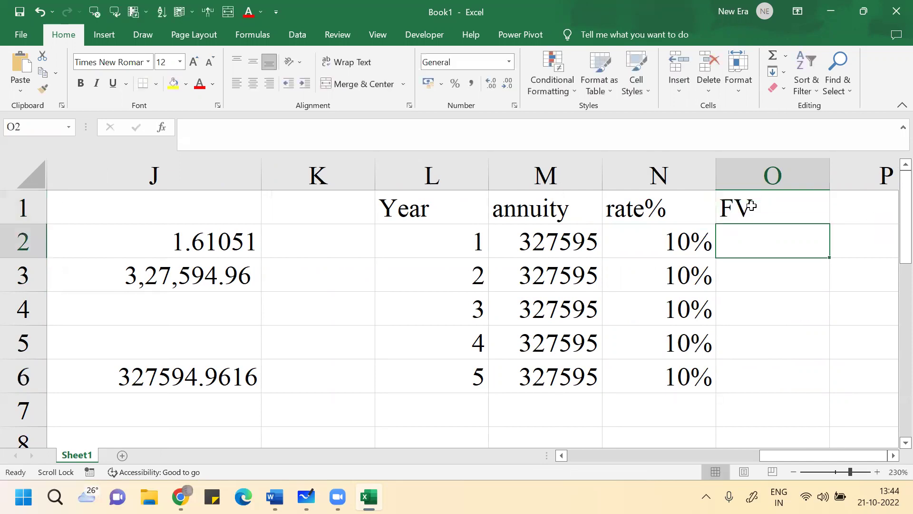
- Enter the future value formula =M2*(1+N2)^($L$6-L2) in cell O2
text(=)
scroll(751, 206, left, 2)
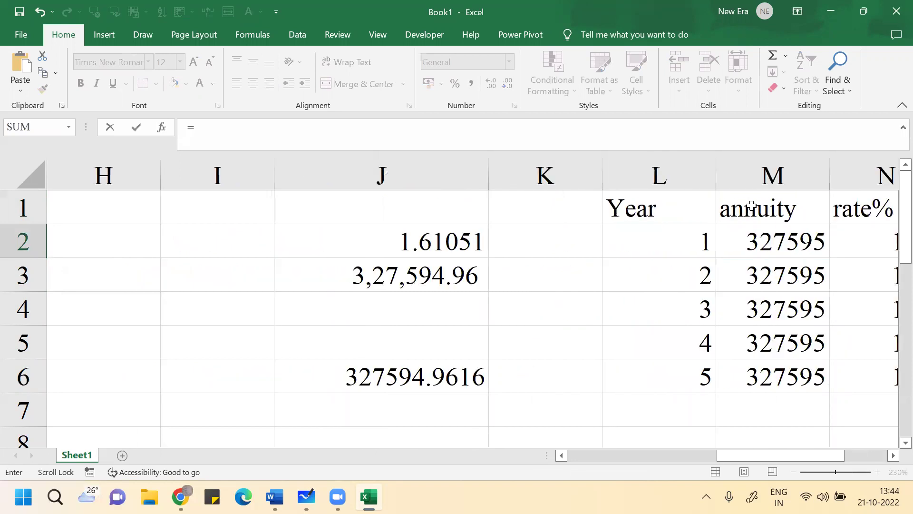
scroll(751, 205, right, 3)
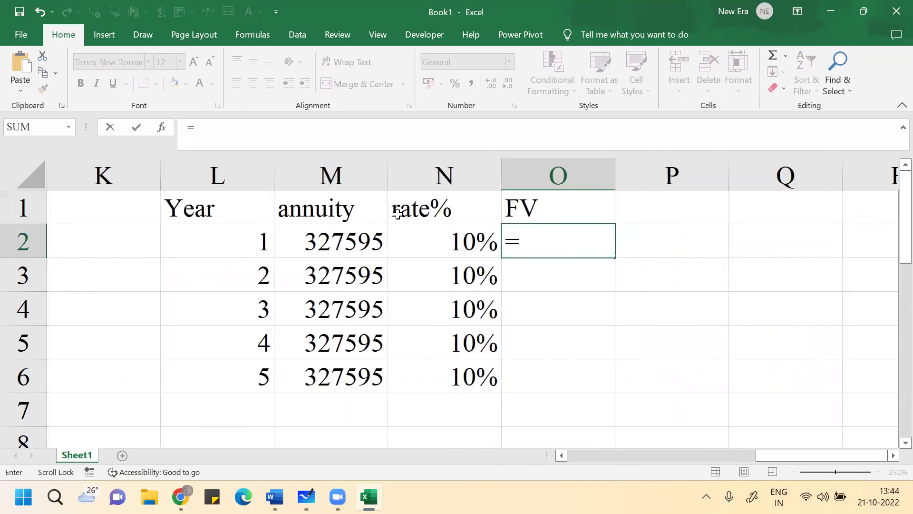
click(341, 240)
text(*(1+)
click(452, 242)
text())
text(^()
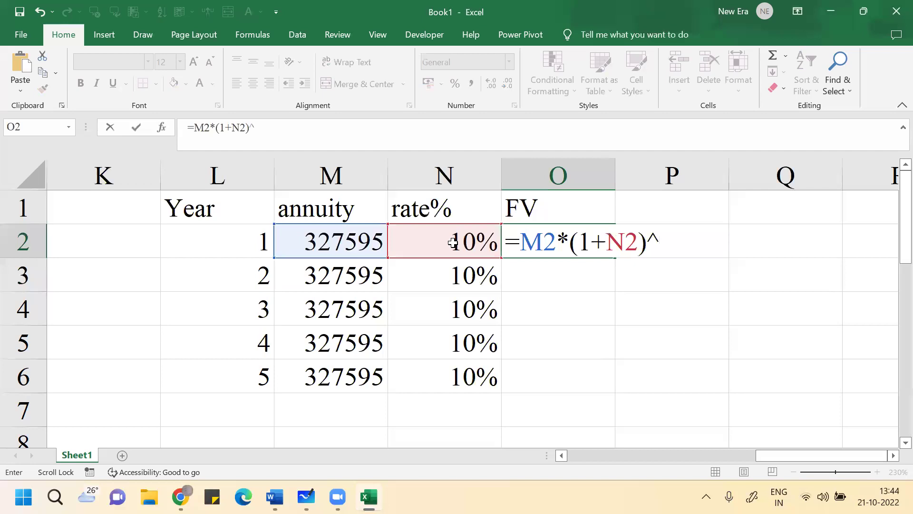
click(240, 380)
key(F4)
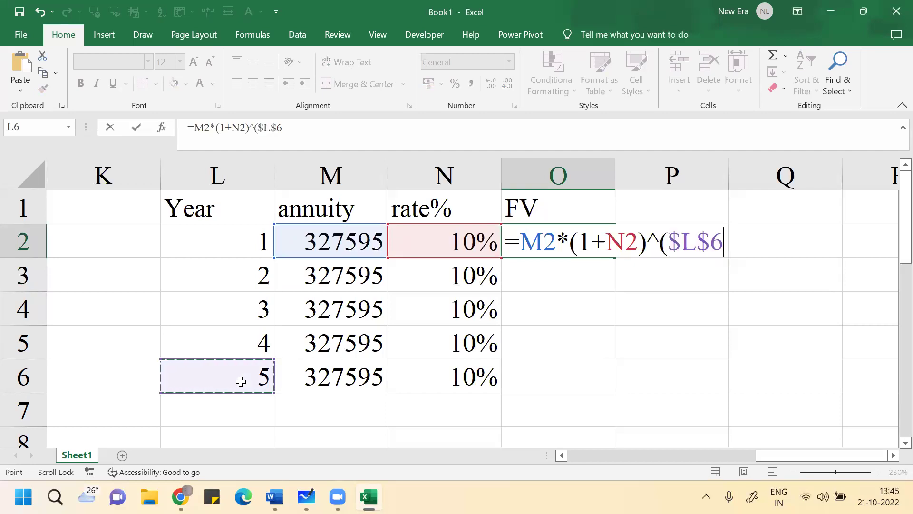
text(-)
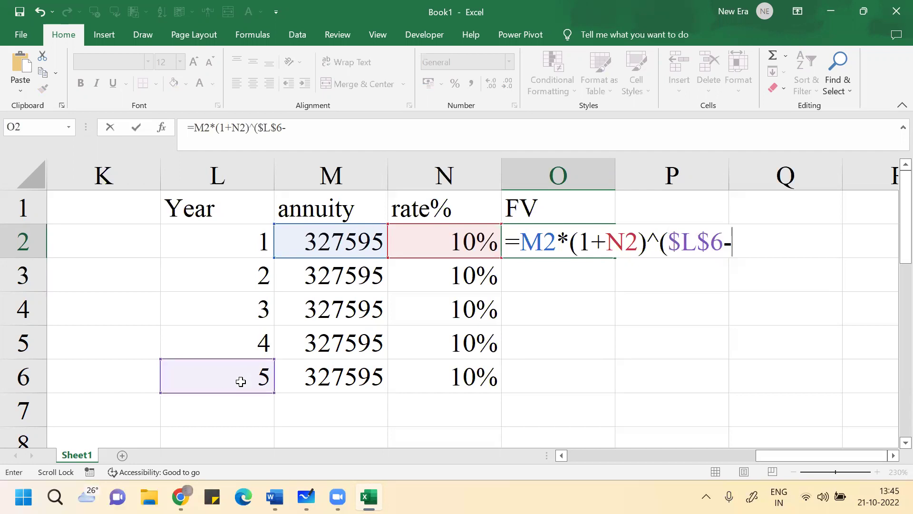
click(219, 241)
text())
key(Return)
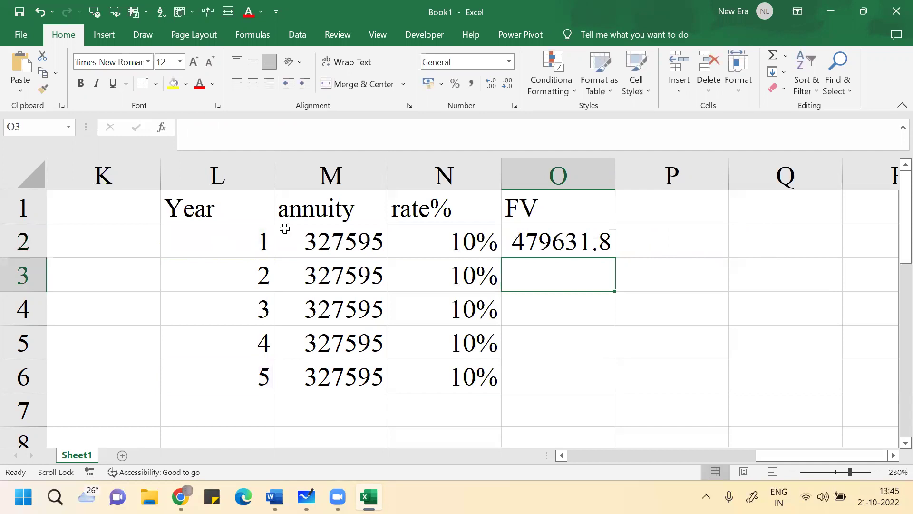
- Fill the FV formula from O2 down through O6 and check the formulas in the first and last years
click(548, 242)
drag(615, 256, 608, 384)
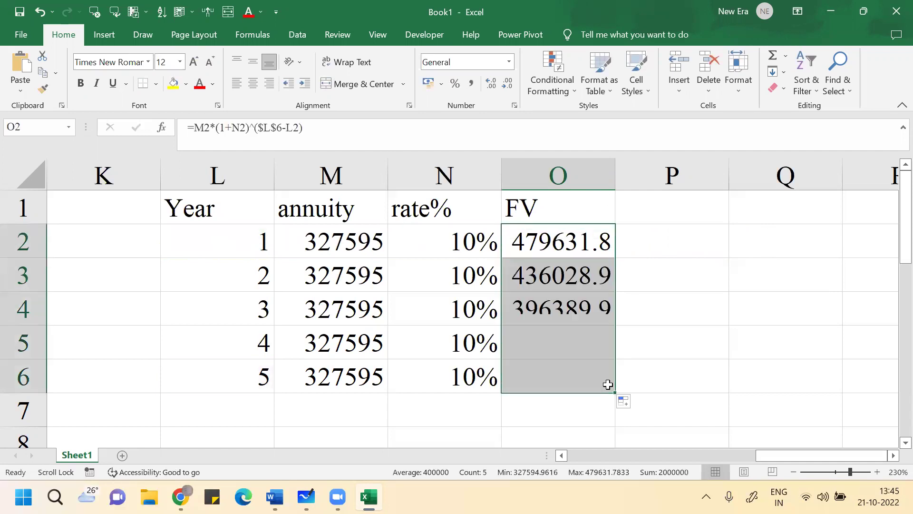
click(562, 397)
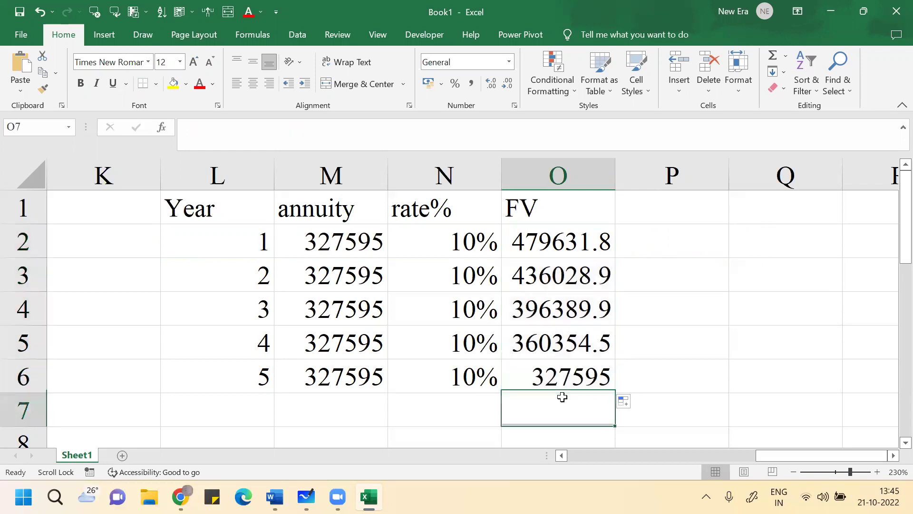
click(544, 240)
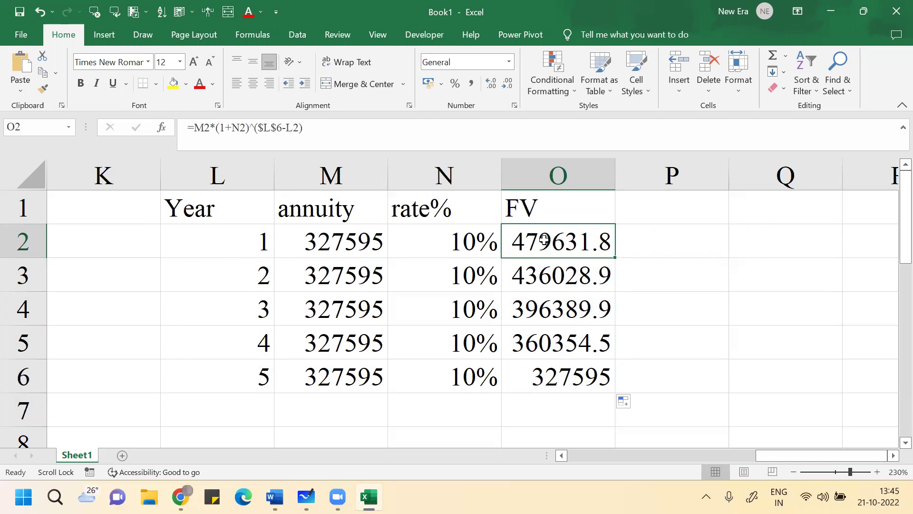
click(546, 379)
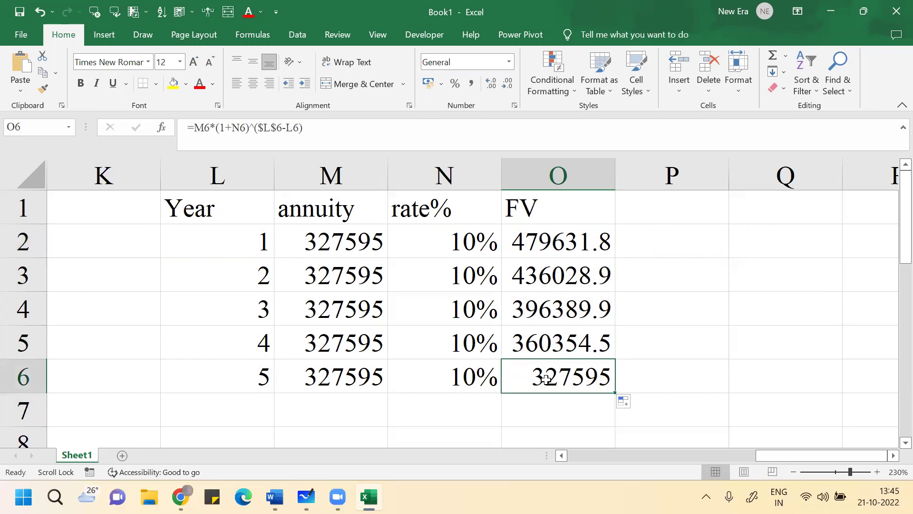
- Apply the comma number style to each of the FV values in O2 through O6
click(548, 251)
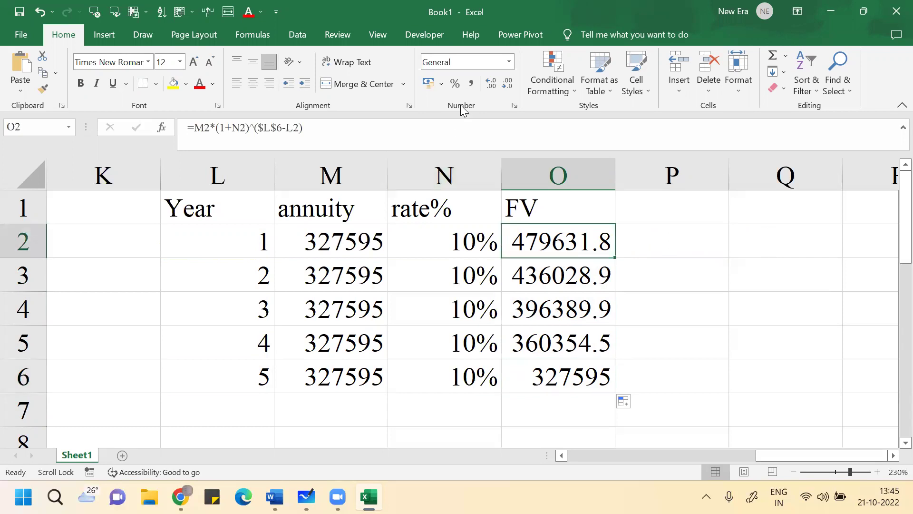
click(469, 86)
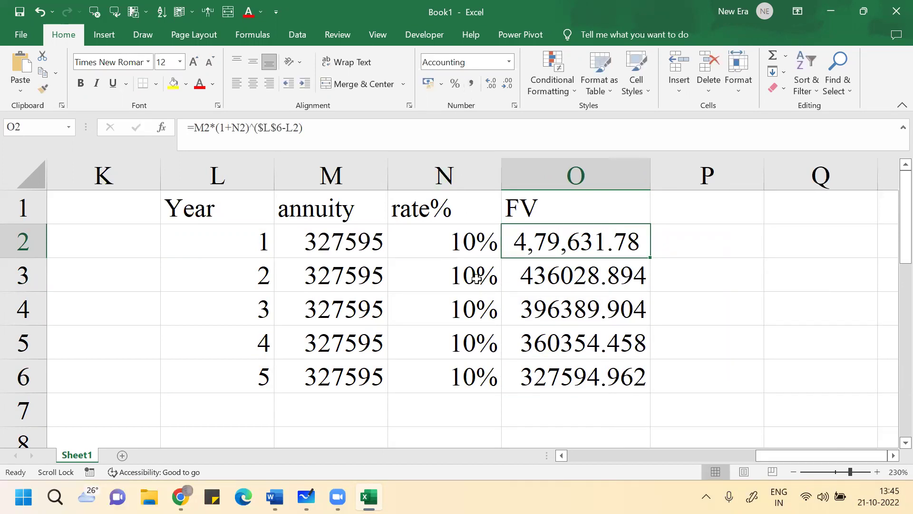
click(555, 275)
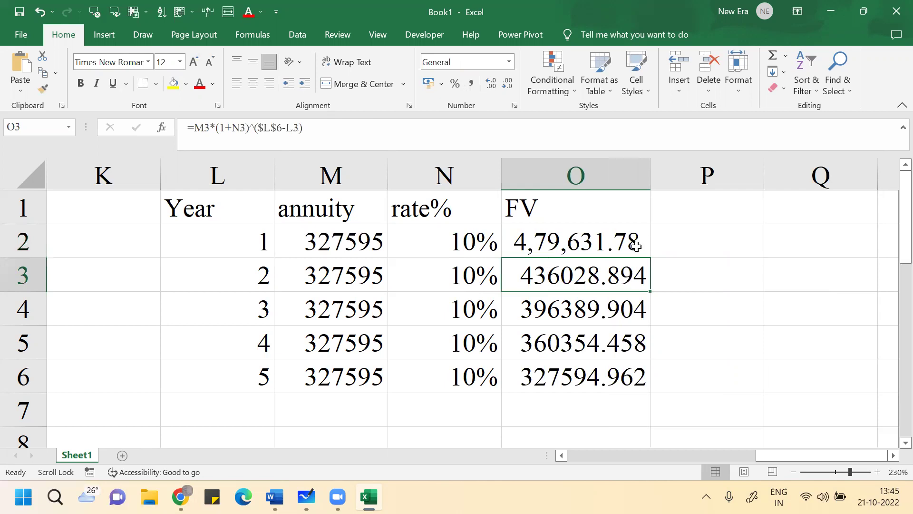
key(alt+h)
key(k)
click(544, 316)
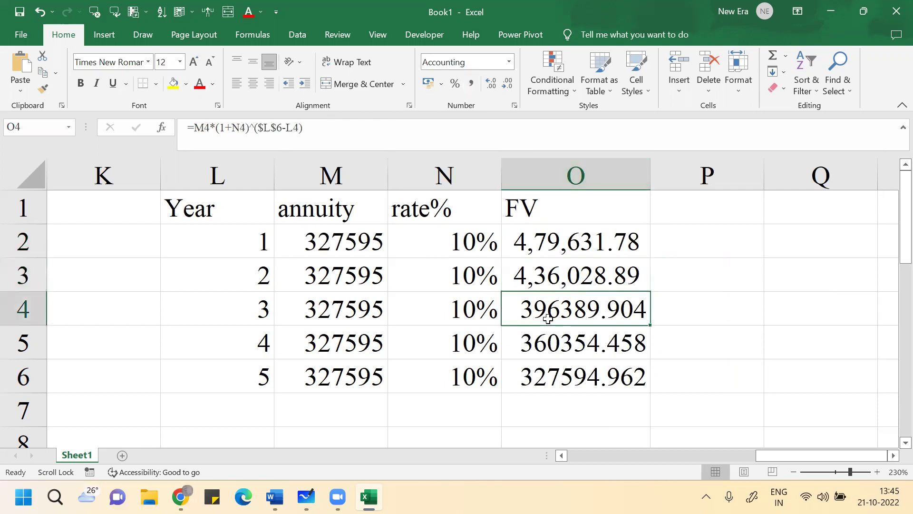
click(467, 88)
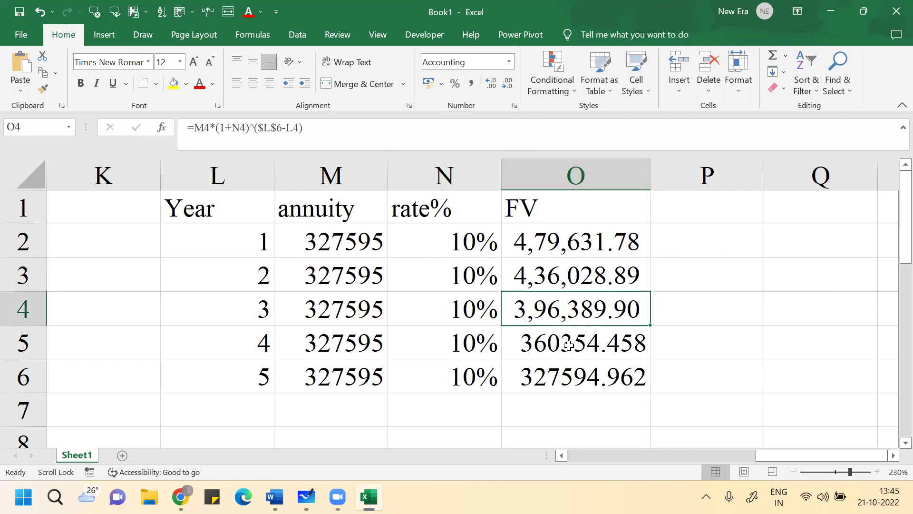
click(569, 346)
click(473, 85)
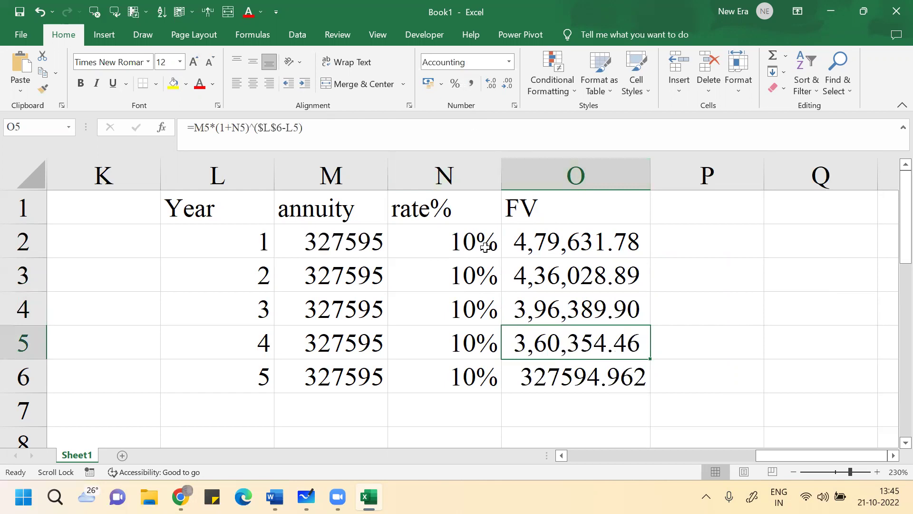
click(545, 387)
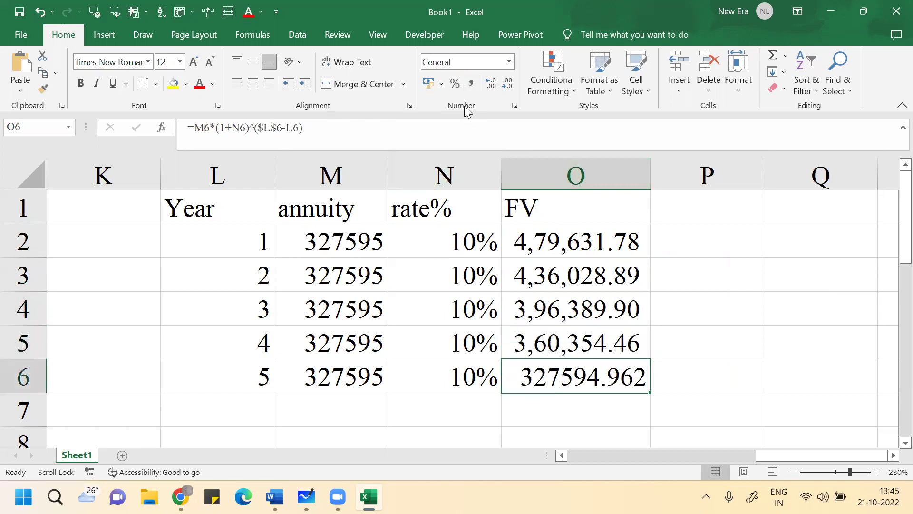
click(470, 85)
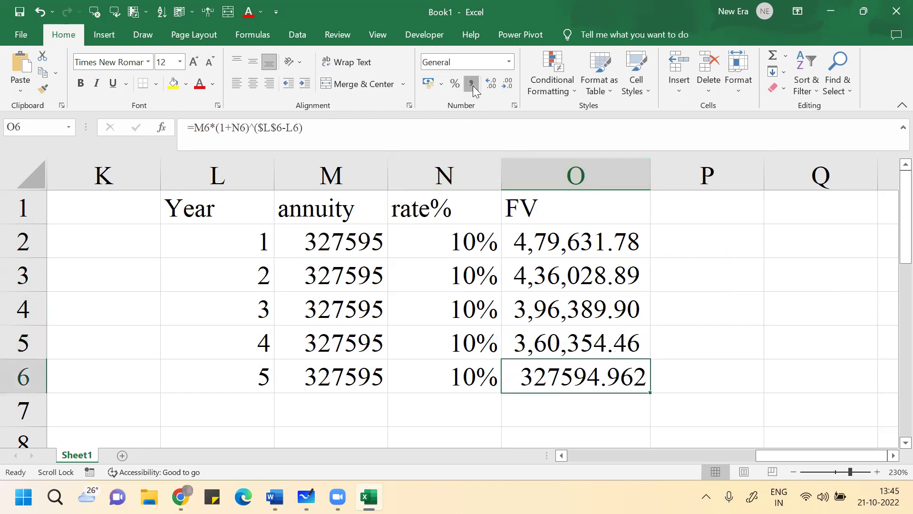
- Total the FV column in cell O8 with AutoSum
click(535, 430)
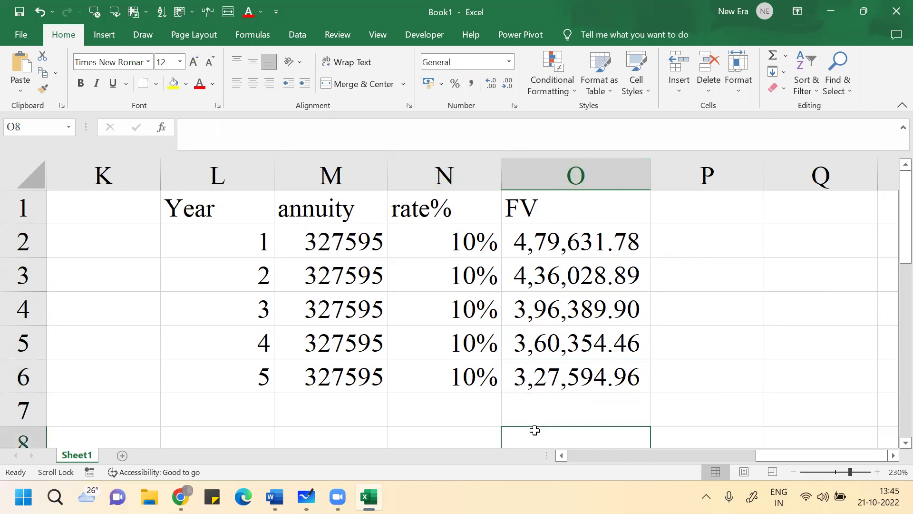
key(alt+equal)
key(Return)
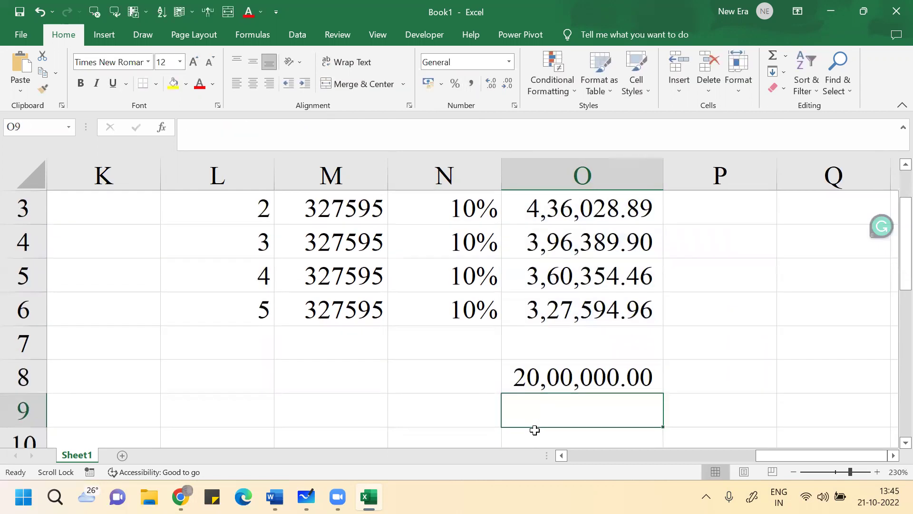
scroll(535, 430, up, 1)
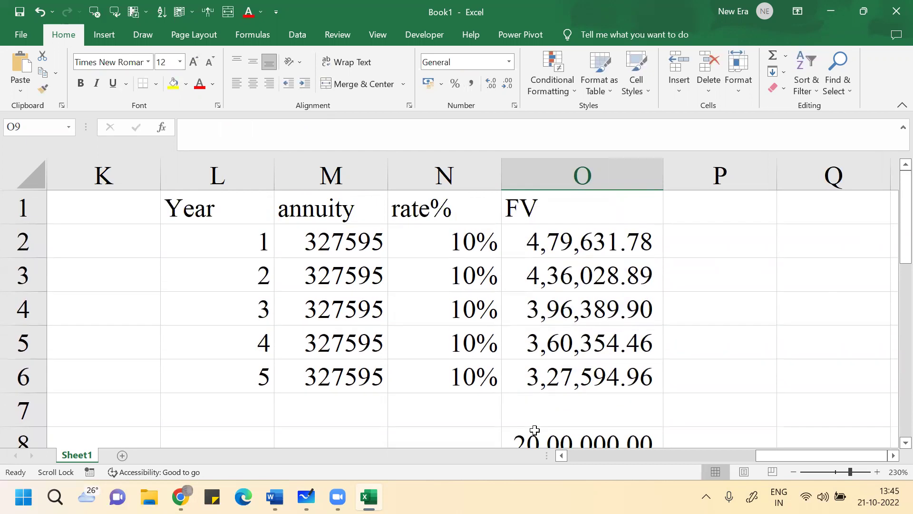
- Switch to Microsoft Whiteboard and review the handwritten sinking fund solution from the given data to the annual payment
scroll(536, 430, left, 5)
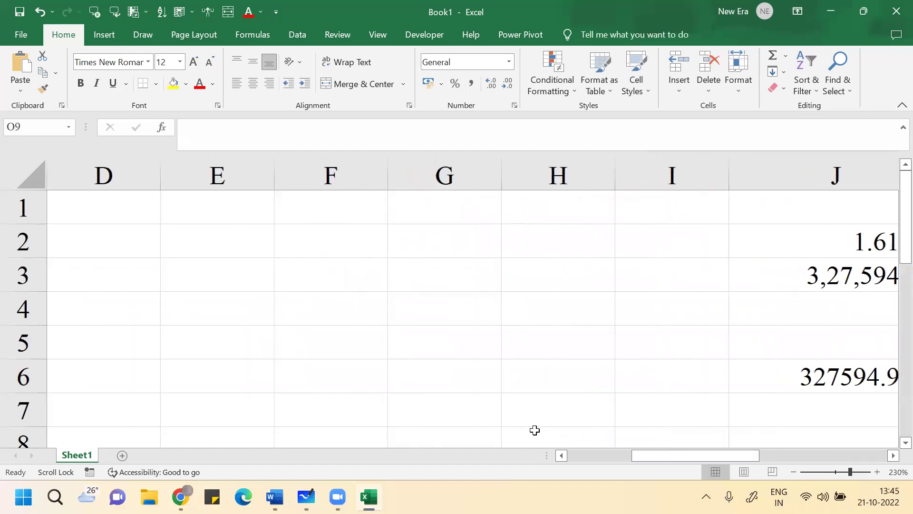
key(alt+Tab)
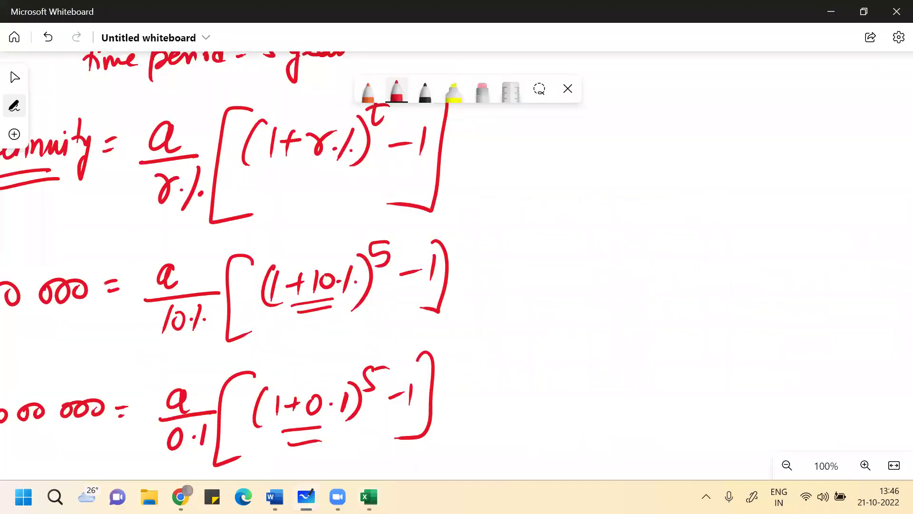
scroll(537, 436, down, 2)
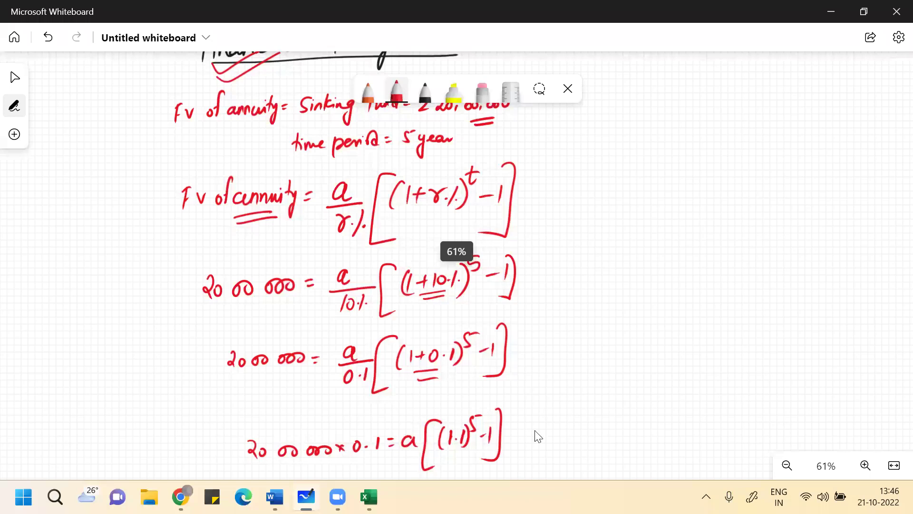
scroll(537, 437, down, 1)
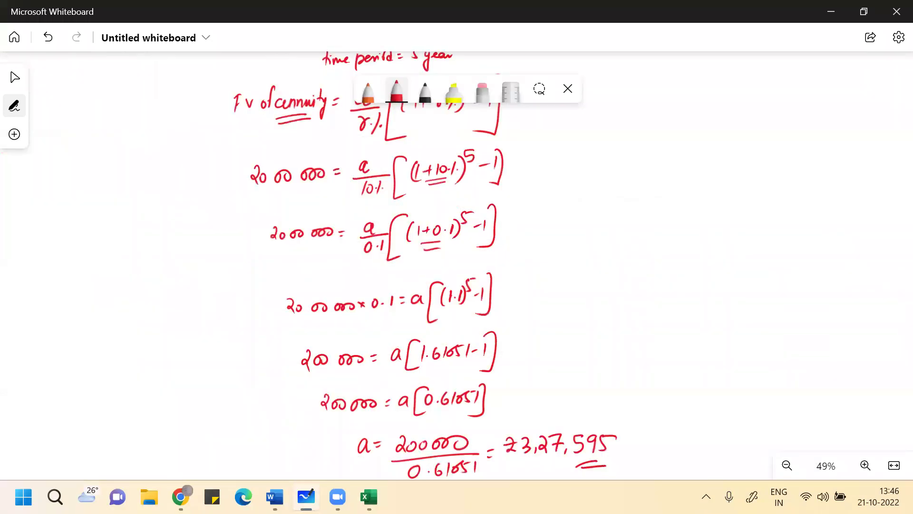
scroll(538, 436, up, 3)
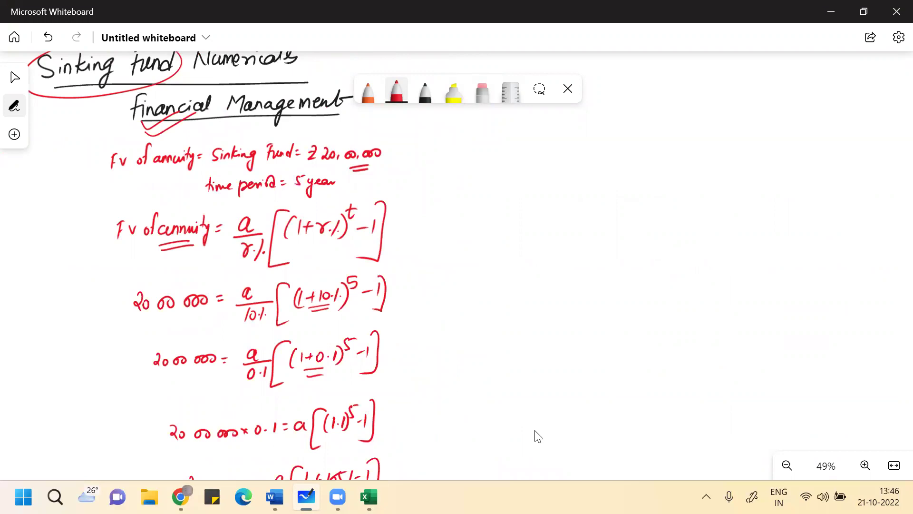
- Switch to Chrome and read question 4, on the 8% debenture sinking fund, in the July 2018 Financial Management paper
key(alt+Tab)
key(alt+Tab)
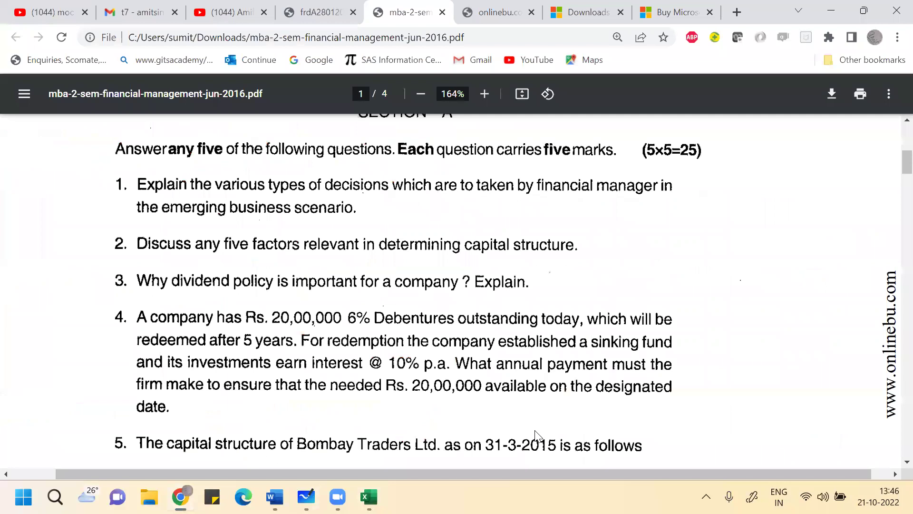
click(349, 24)
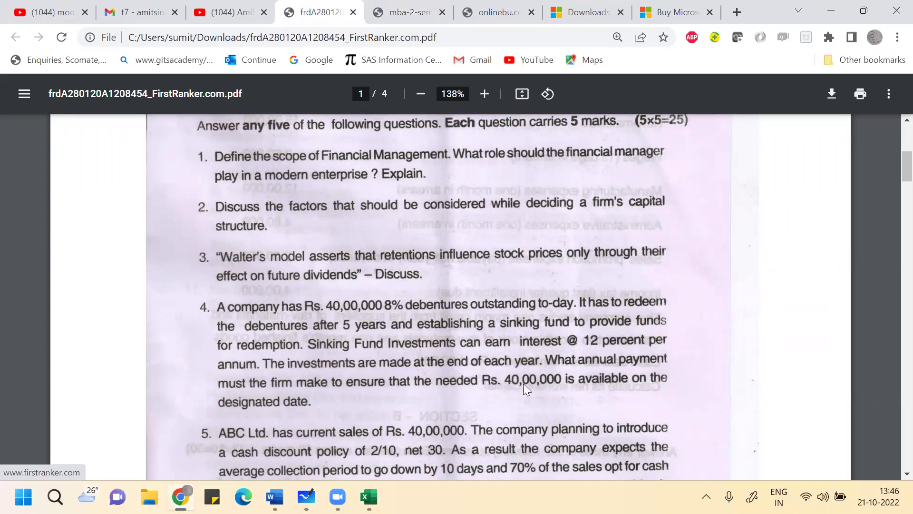
key(alt+Tab)
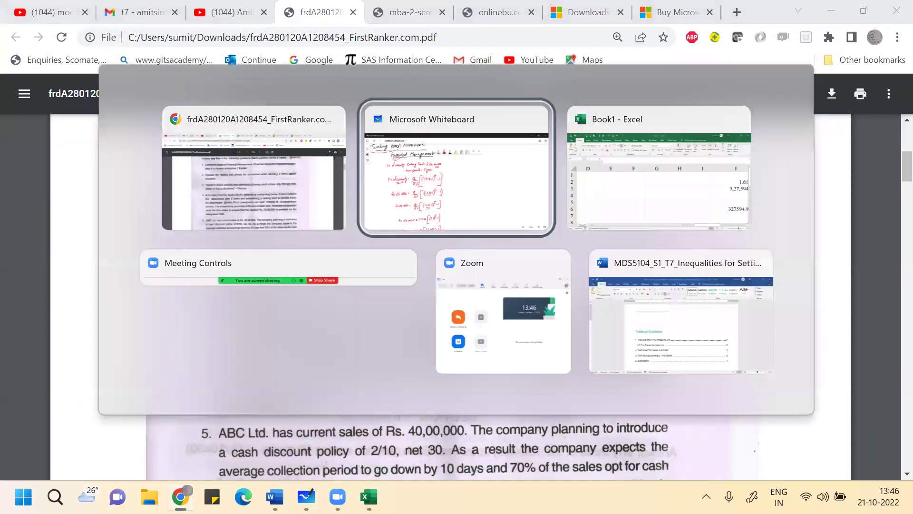
key(alt+Tab)
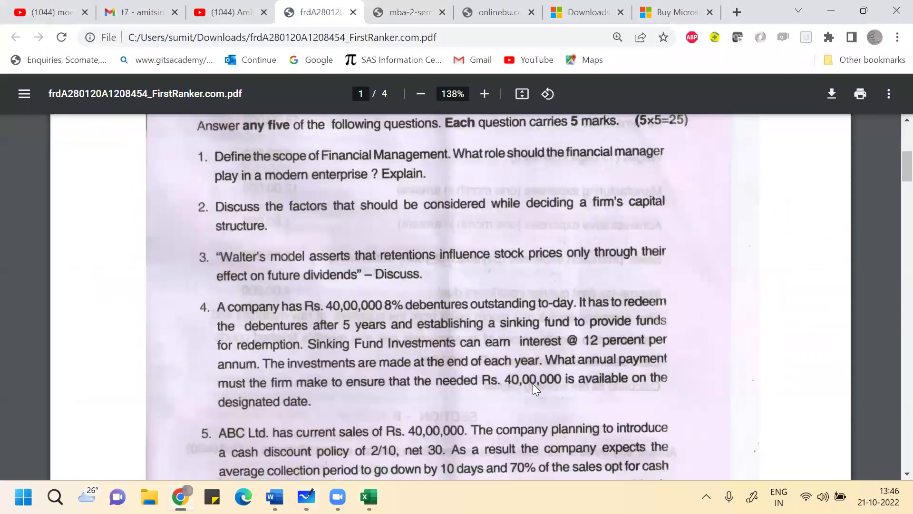
scroll(533, 384, up, 10)
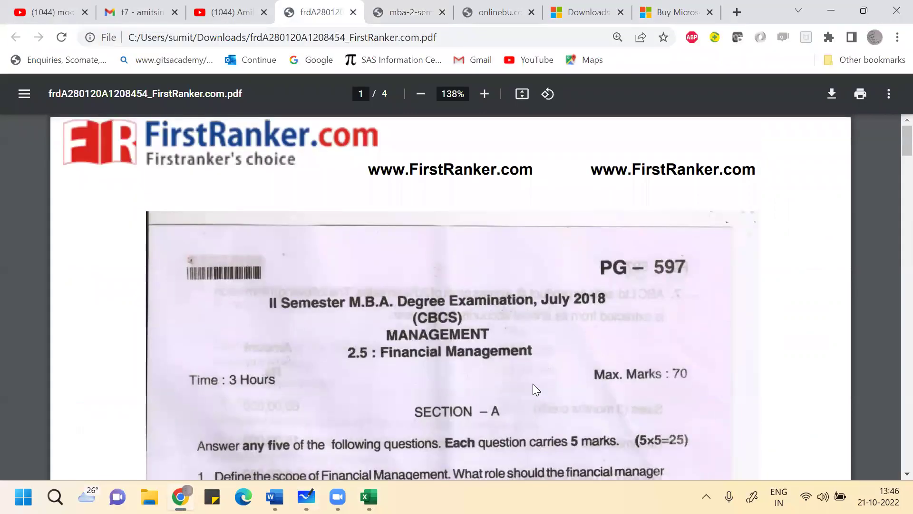
key(alt+Tab)
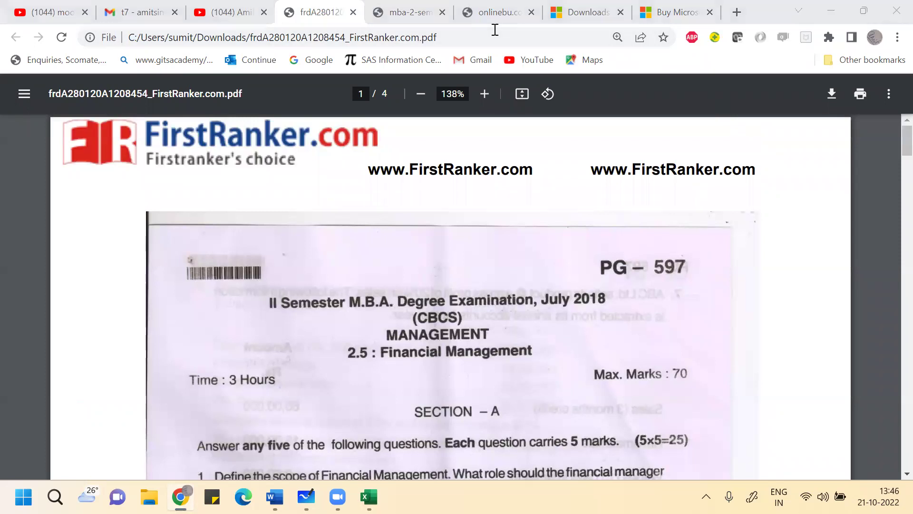
key(ctrl+Tab)
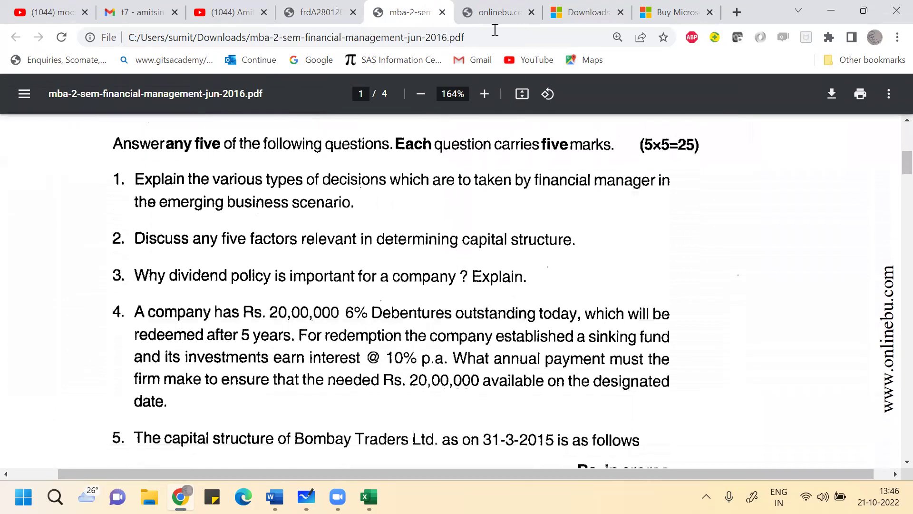
click(306, 6)
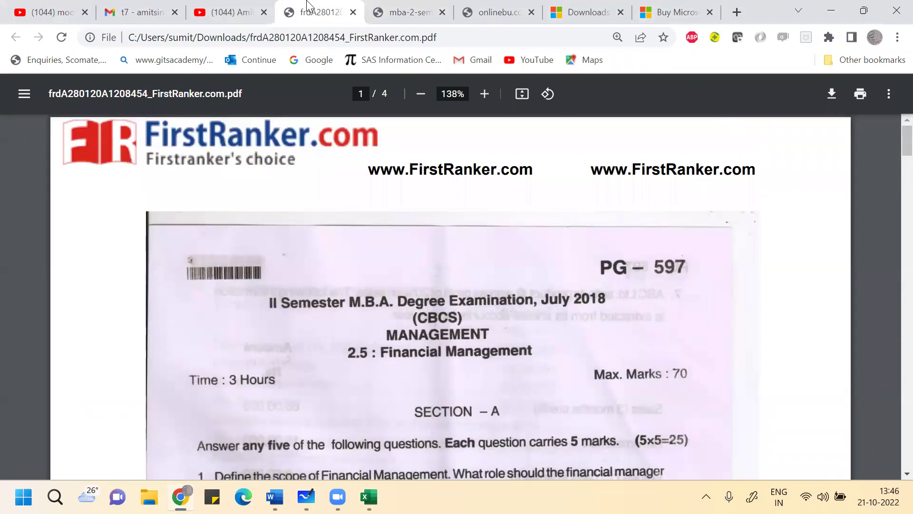
scroll(451, 295, down, 7)
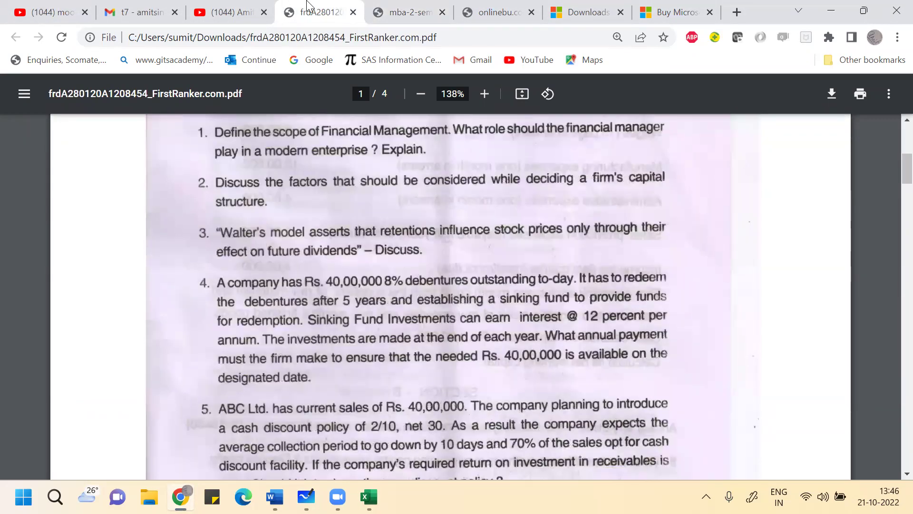
- Switch back to Microsoft Whiteboard and draw a vertical red divider line beside the first solution
key(alt+Tab)
key(alt+Tab)
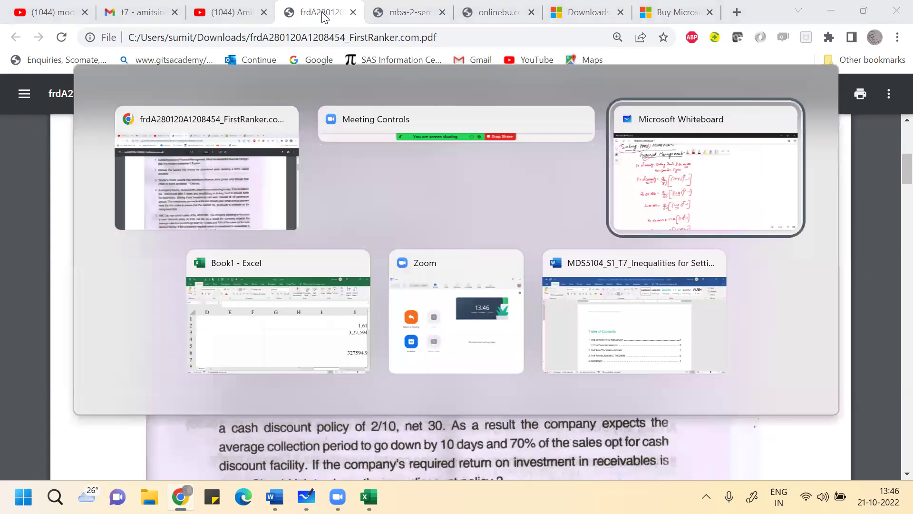
drag(571, 238, 392, 257)
drag(283, 86, 265, 477)
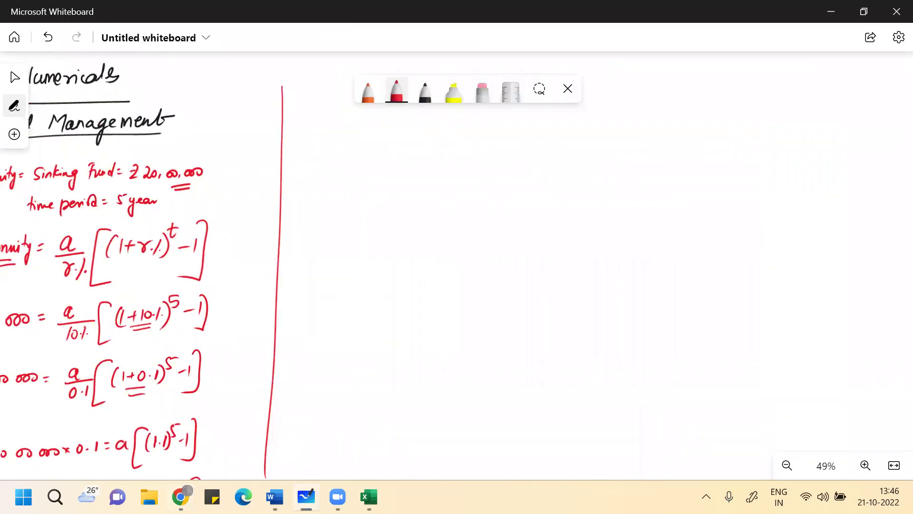
- Handwrite the equation 40 00 000 = a/0.12 [(1.12)^5 − 1] in red on the blank side of the divider
drag(364, 166, 363, 197)
mouse_move(378, 179)
mouse_down()
mouse_move(384, 190)
mouse_move(378, 180)
mouse_up()
mouse_move(402, 177)
mouse_down()
mouse_move(398, 188)
mouse_move(428, 174)
mouse_move(398, 188)
mouse_move(392, 205)
mouse_up()
key(ctrl+z)
key(ctrl+z)
key(ctrl+z)
key(ctrl+z)
key(ctrl+z)
key(ctrl+z)
mouse_move(414, 184)
mouse_down()
mouse_move(408, 201)
mouse_move(416, 190)
mouse_up()
mouse_move(441, 186)
mouse_down()
mouse_move(435, 200)
mouse_move(446, 188)
mouse_up()
drag(461, 185, 543, 178)
drag(548, 177, 563, 173)
drag(549, 186, 616, 189)
drag(581, 200, 659, 188)
drag(604, 212, 646, 227)
click(616, 220)
mouse_move(698, 147)
mouse_down()
mouse_move(660, 247)
mouse_move(698, 236)
mouse_up()
drag(715, 161, 711, 206)
mouse_move(722, 171)
mouse_down()
mouse_move(719, 187)
mouse_move(762, 185)
mouse_move(754, 200)
mouse_up()
click(728, 186)
mouse_move(789, 141)
mouse_down()
mouse_move(768, 165)
mouse_move(819, 183)
mouse_up()
drag(828, 134, 795, 230)
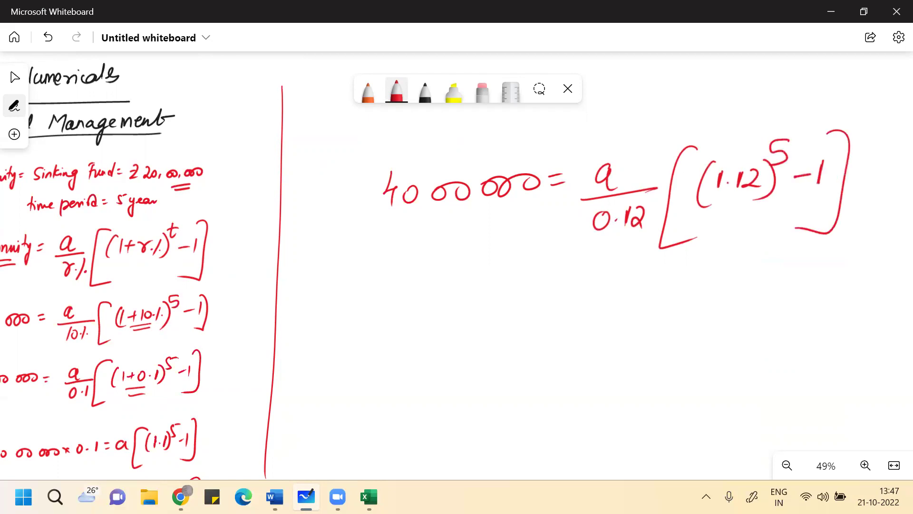
- Write the rearranged equation a = (40 00 000 × 0.12) / ((1.12)^5 − 1) = below the first one
drag(404, 326, 415, 363)
drag(430, 340, 545, 345)
click(505, 339)
mouse_move(552, 335)
mouse_down()
mouse_move(570, 349)
mouse_move(557, 353)
mouse_up()
mouse_move(598, 329)
mouse_down()
mouse_move(585, 339)
mouse_move(597, 328)
mouse_up()
click(611, 342)
mouse_move(625, 321)
mouse_down()
mouse_move(621, 343)
mouse_move(647, 350)
mouse_up()
drag(402, 379, 696, 355)
mouse_move(444, 395)
mouse_down()
mouse_move(431, 427)
mouse_move(437, 438)
mouse_up()
mouse_move(457, 402)
mouse_down()
mouse_move(457, 428)
mouse_move(493, 430)
mouse_move(472, 438)
mouse_up()
click(464, 425)
drag(498, 391, 494, 446)
mouse_move(515, 385)
mouse_down()
mouse_move(521, 401)
mouse_move(508, 410)
mouse_up()
mouse_move(513, 386)
mouse_down()
mouse_move(531, 382)
mouse_move(580, 419)
mouse_up()
drag(331, 366, 337, 391)
drag(352, 369, 360, 367)
drag(348, 383, 357, 381)
drag(706, 351, 727, 347)
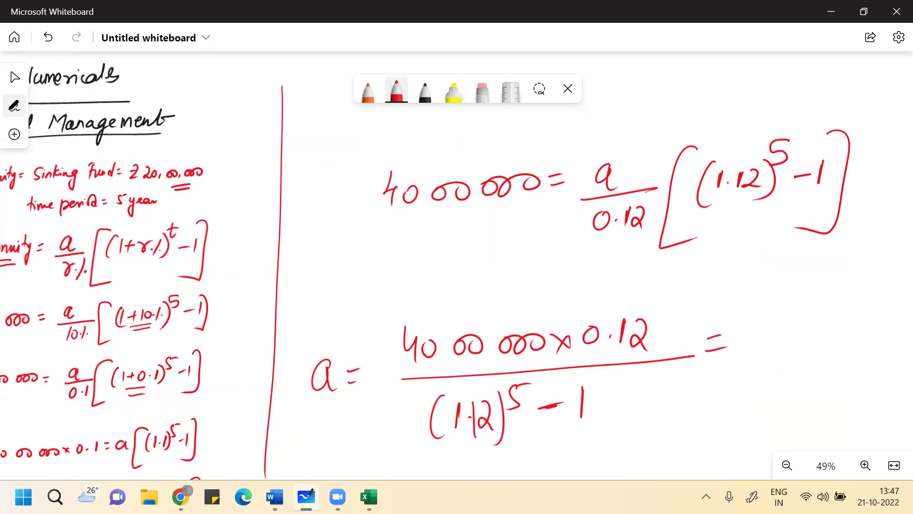
- Switch to Excel and enter the numerator formula =4000000*.12 in cell G2
key(alt+Tab)
key(alt+Tab)
key(alt+Tab)
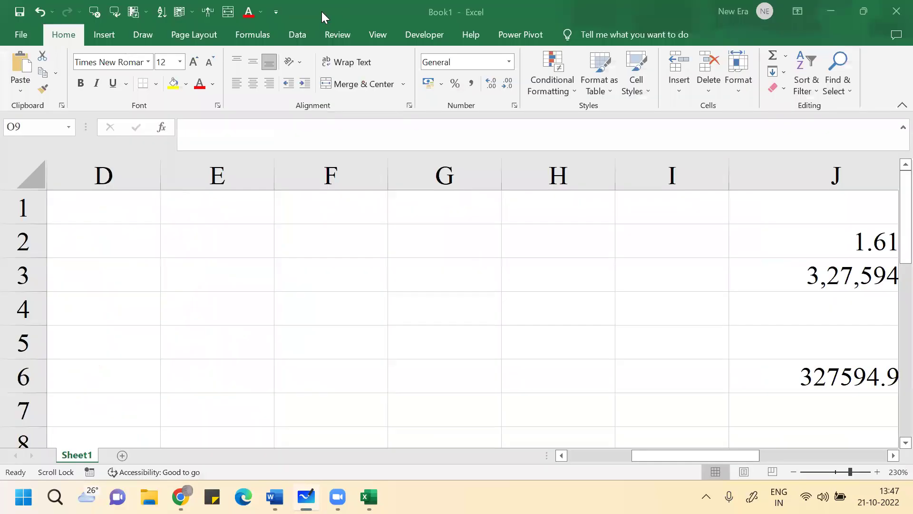
click(406, 228)
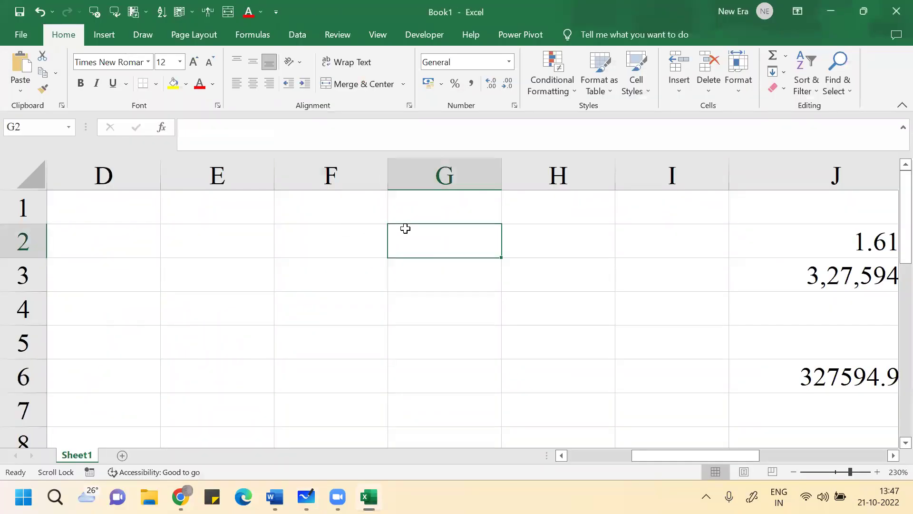
text(-)
key(BackSpace)
text(=)
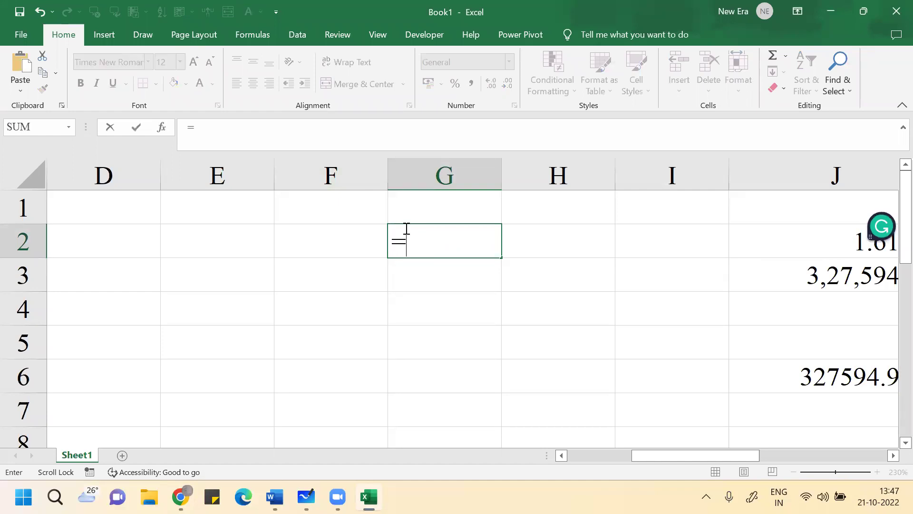
text(4000)
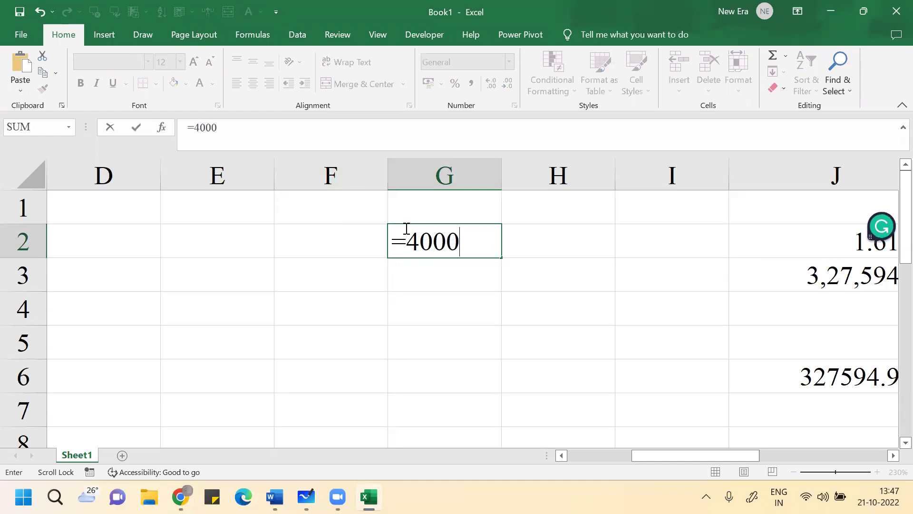
text(000*)
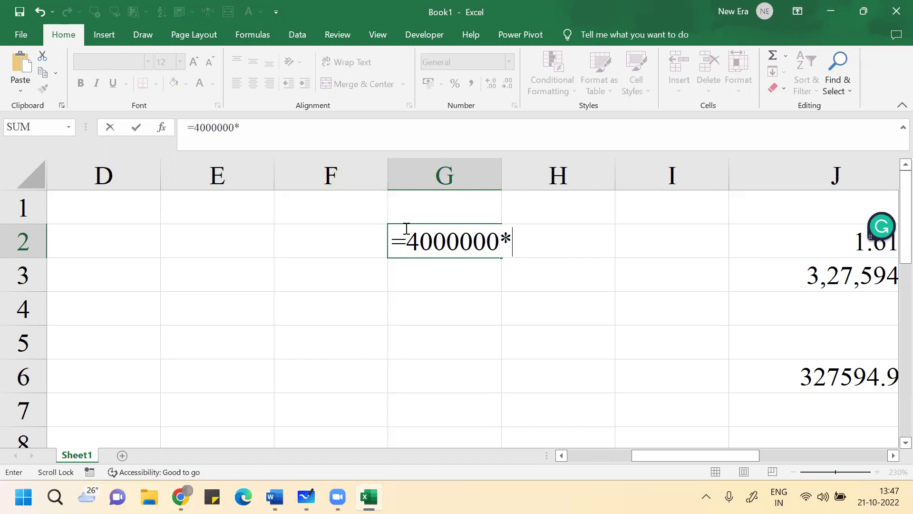
text(.12)
key(Return)
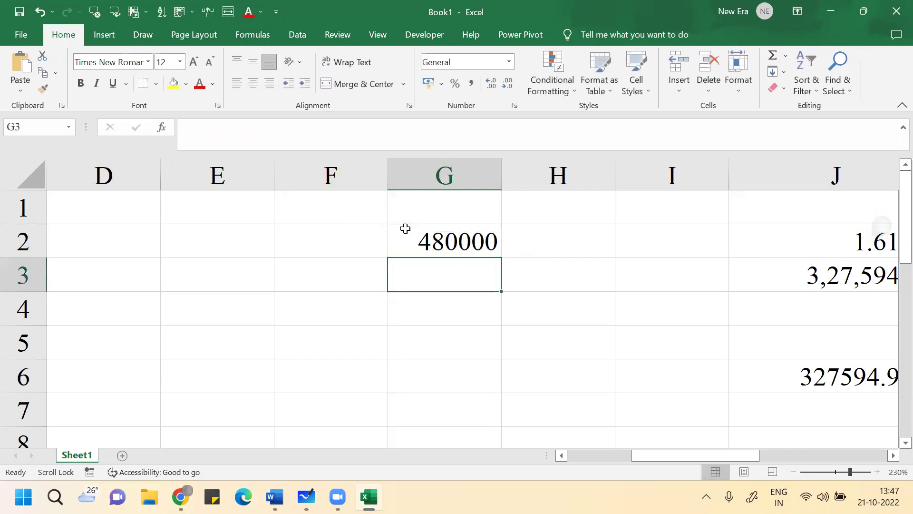
- Check the equation on the whiteboard, return to Excel and apply the comma number style to the numerator in G2
key(alt+Tab)
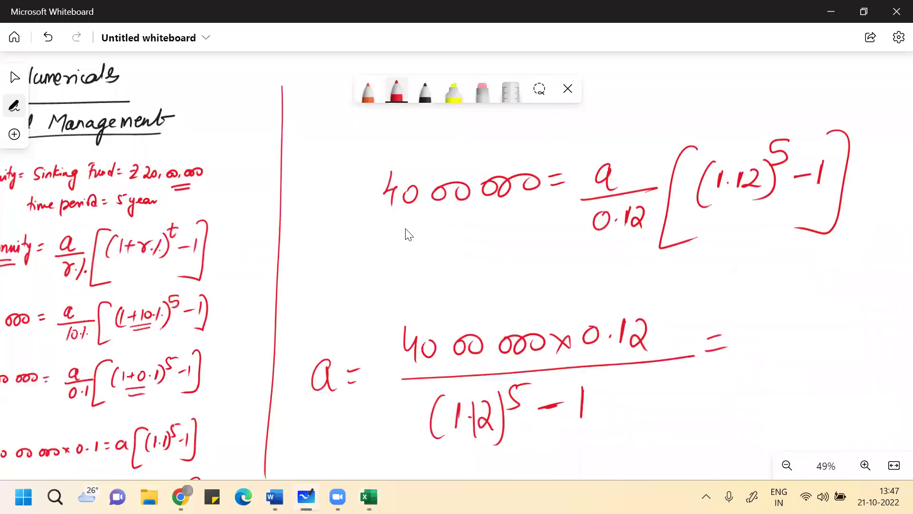
key(alt+Tab)
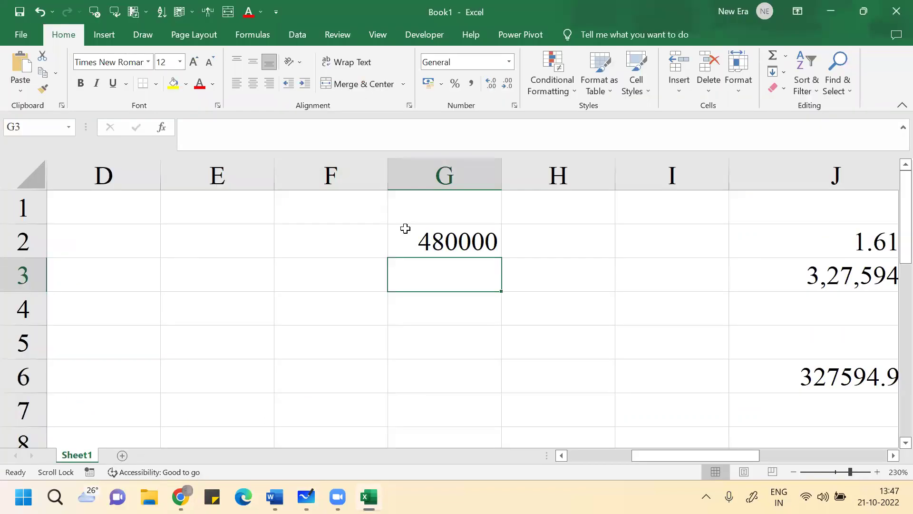
click(435, 236)
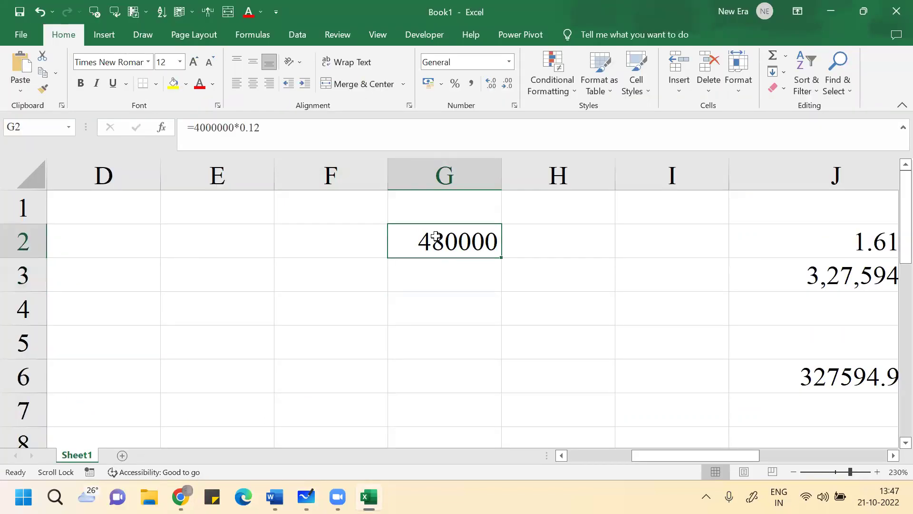
click(468, 92)
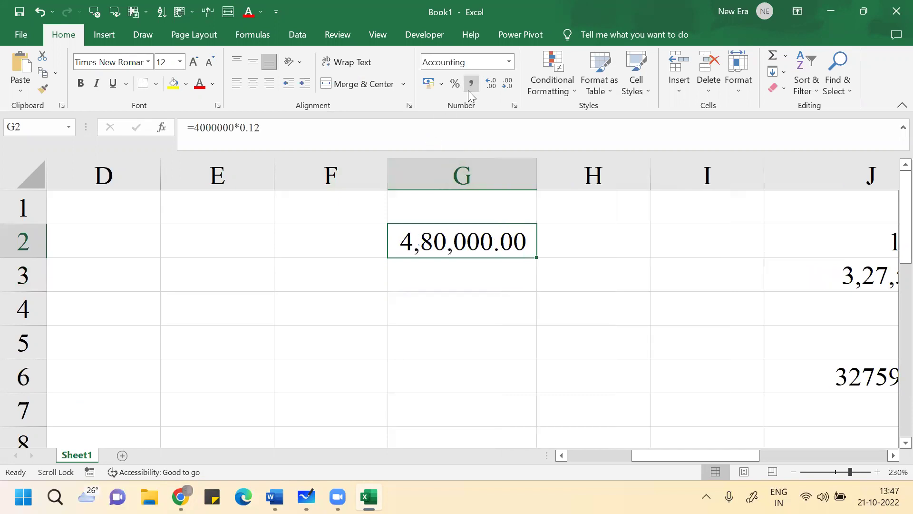
- Switch to Microsoft Whiteboard and handwrite the numerator 480 000 after the equals sign, with a fraction line beneath it
key(alt+Tab)
drag(750, 317, 751, 356)
mouse_move(784, 320)
mouse_down()
mouse_move(794, 335)
mouse_move(866, 328)
mouse_up()
drag(724, 379, 896, 364)
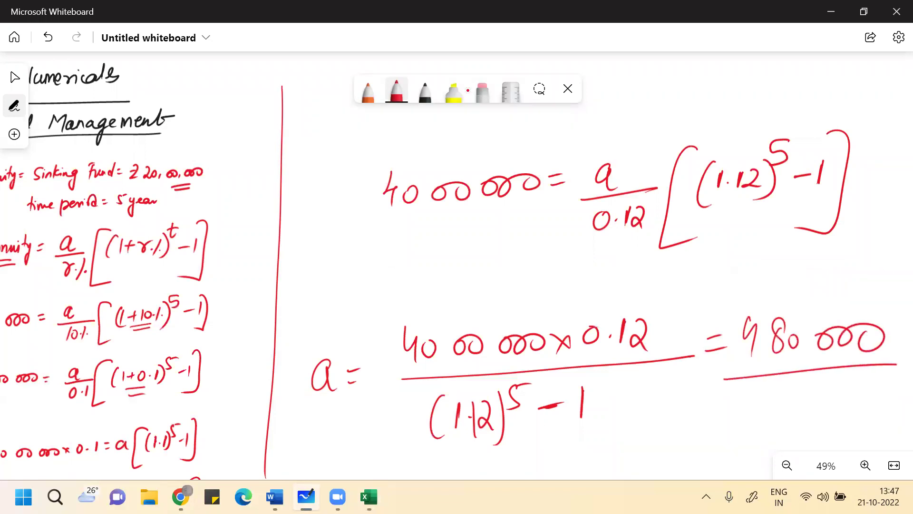
- Switch to Excel and enter the growth factor formula =1.12^5 in cell G3
key(alt+Tab)
click(462, 274)
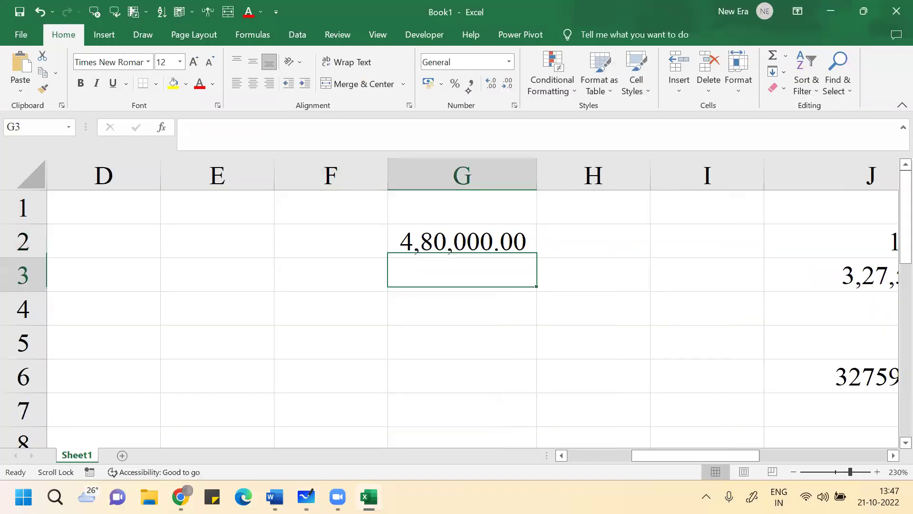
text(=1.1.)
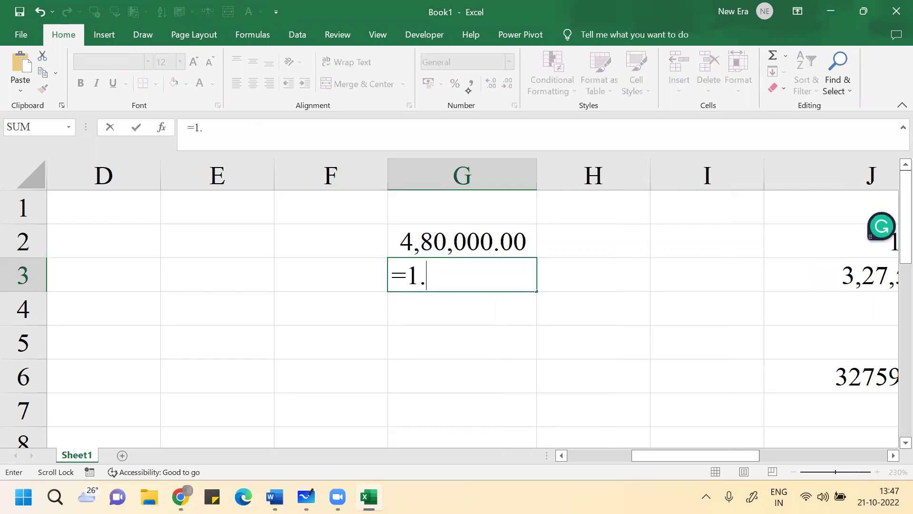
key(BackSpace)
text(2^5)
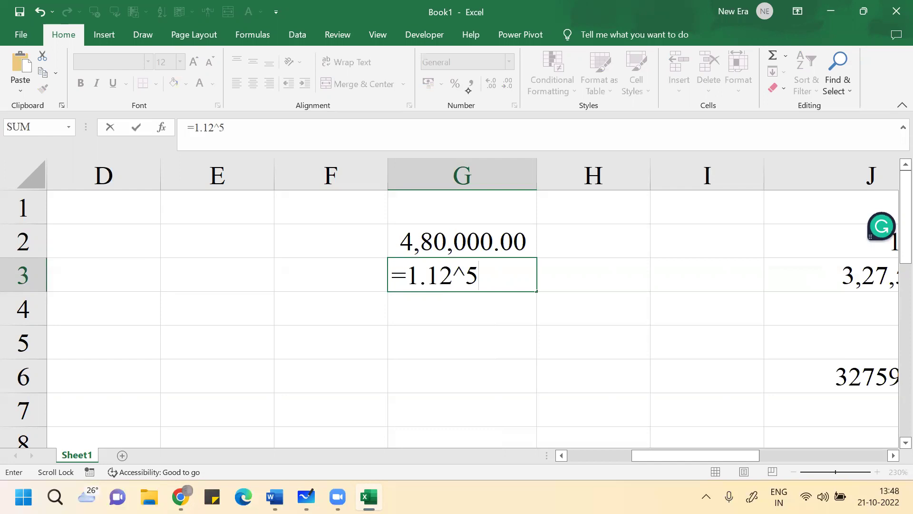
key(Return)
- Enter the denominator formula =G3-1 in cell G4
text(=)
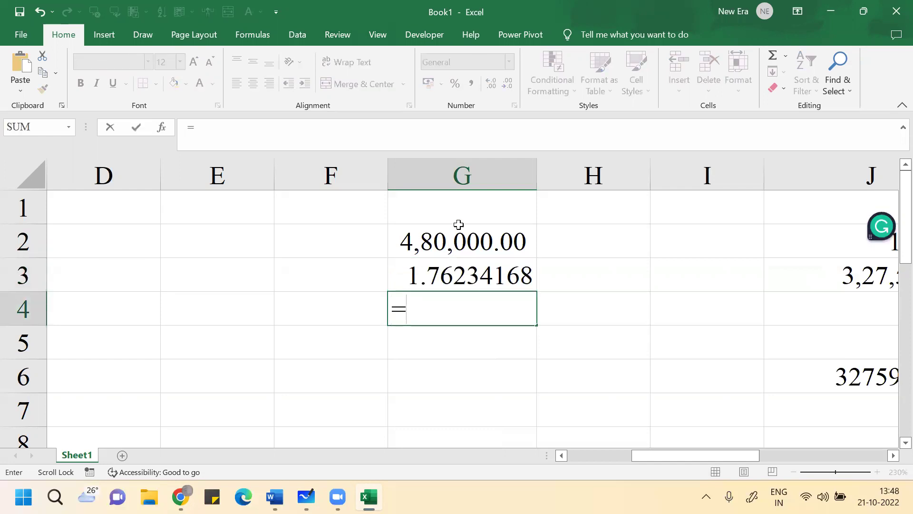
click(432, 267)
text(-1)
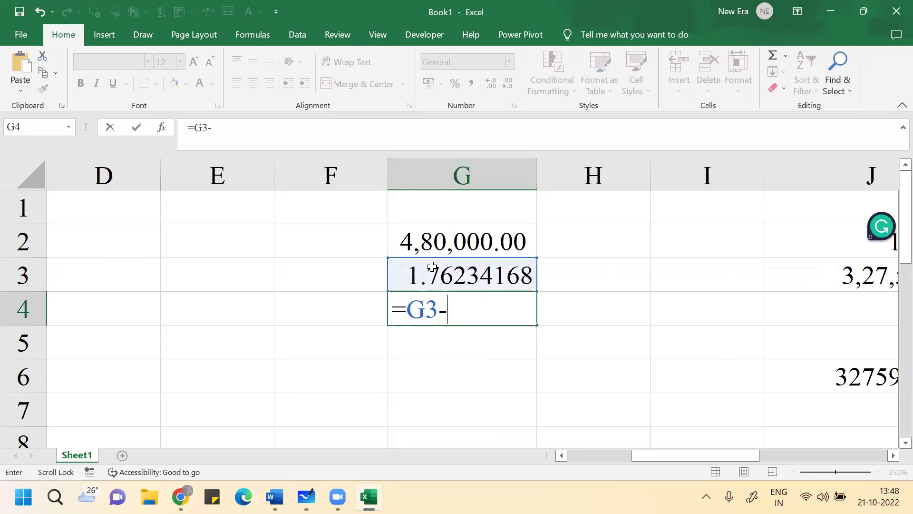
key(Return)
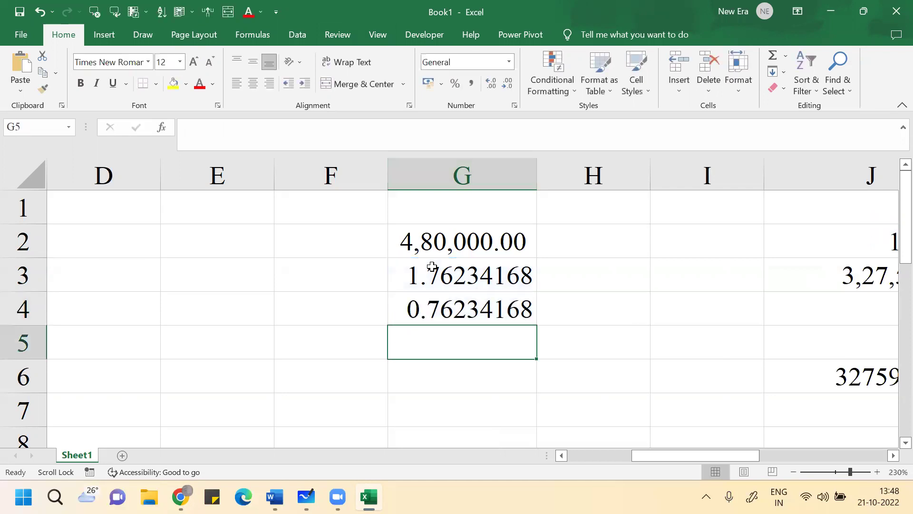
- Switch to Microsoft Whiteboard and handwrite the denominator 0.7623 under the new fraction line
key(alt+Tab)
mouse_move(761, 378)
mouse_down()
mouse_move(750, 408)
mouse_move(764, 381)
mouse_up()
click(781, 402)
mouse_move(792, 385)
mouse_down()
mouse_move(802, 380)
mouse_move(809, 414)
mouse_up()
mouse_move(829, 381)
mouse_down()
mouse_move(819, 399)
mouse_move(832, 405)
mouse_up()
drag(841, 388, 856, 408)
mouse_move(866, 383)
mouse_down()
mouse_move(876, 397)
mouse_move(862, 413)
mouse_up()
- Handwrite "a =" on a new line below the fraction
scroll(431, 266, down, 1)
mouse_move(486, 408)
mouse_down()
mouse_move(487, 430)
mouse_move(524, 406)
mouse_up()
drag(513, 423, 529, 418)
- Switch to Excel and calculate the annual payment in cell G5 with the formula =G2/G4
key(alt+Tab)
text(=)
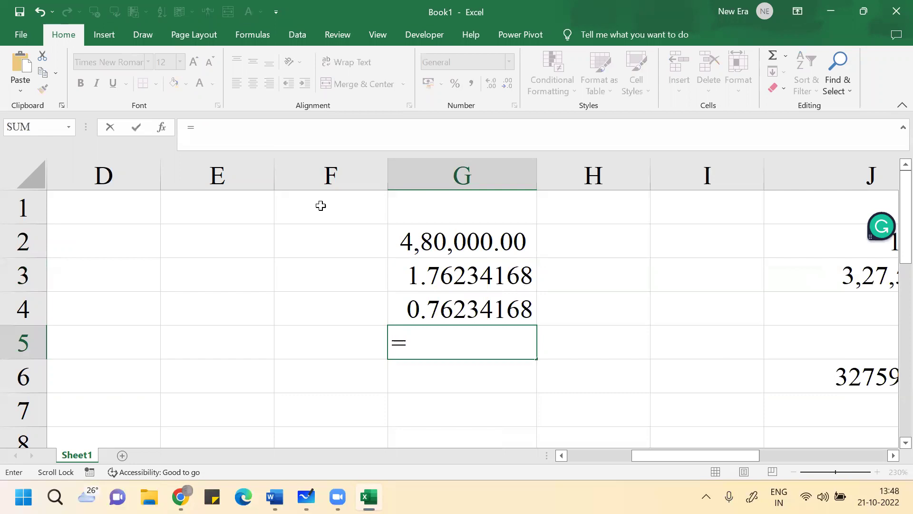
click(431, 236)
text(/)
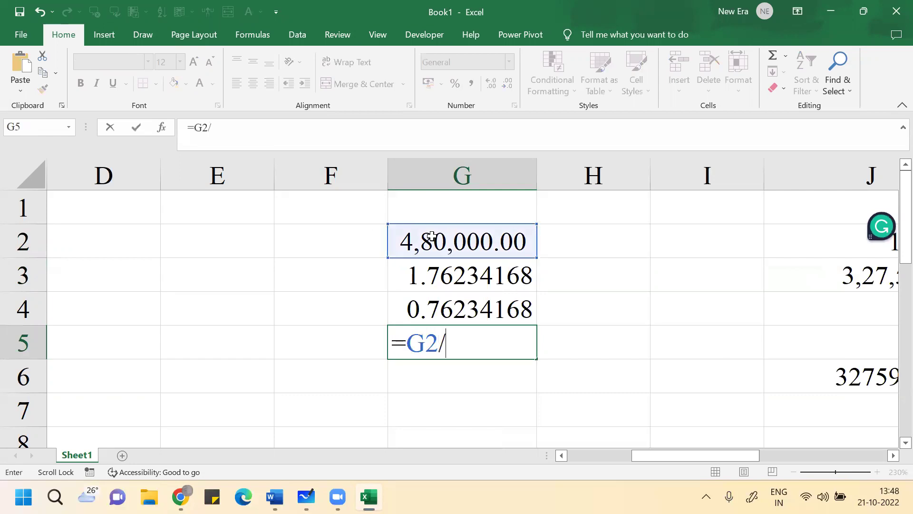
click(429, 309)
key(Return)
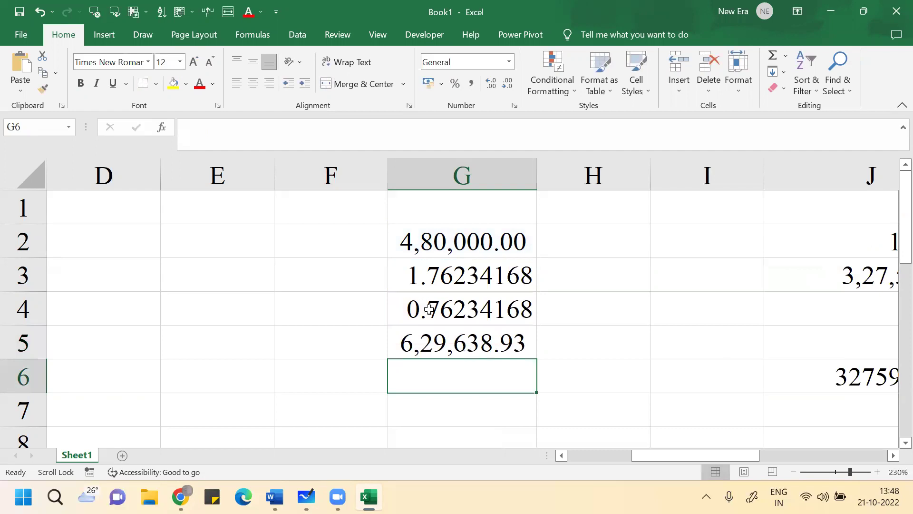
- Switch to Microsoft Whiteboard and handwrite the annual payment 6,29,638.93 after "a =", rechecking the figure in Excel midway
key(alt+Tab)
mouse_move(587, 404)
mouse_down()
mouse_move(598, 395)
mouse_move(592, 418)
mouse_up()
mouse_move(601, 418)
mouse_down()
mouse_move(600, 431)
mouse_move(642, 421)
mouse_move(670, 429)
mouse_up()
key(alt+Tab)
key(alt+Tab)
mouse_move(708, 391)
mouse_down()
mouse_move(696, 410)
mouse_move(728, 420)
mouse_up()
drag(767, 391, 797, 424)
drag(814, 390, 811, 420)
- Circle the final answer for a in red and add two tick strokes beside it
mouse_move(637, 447)
mouse_down()
mouse_move(432, 429)
mouse_move(683, 423)
mouse_up()
drag(388, 428, 509, 404)
drag(404, 458, 528, 410)
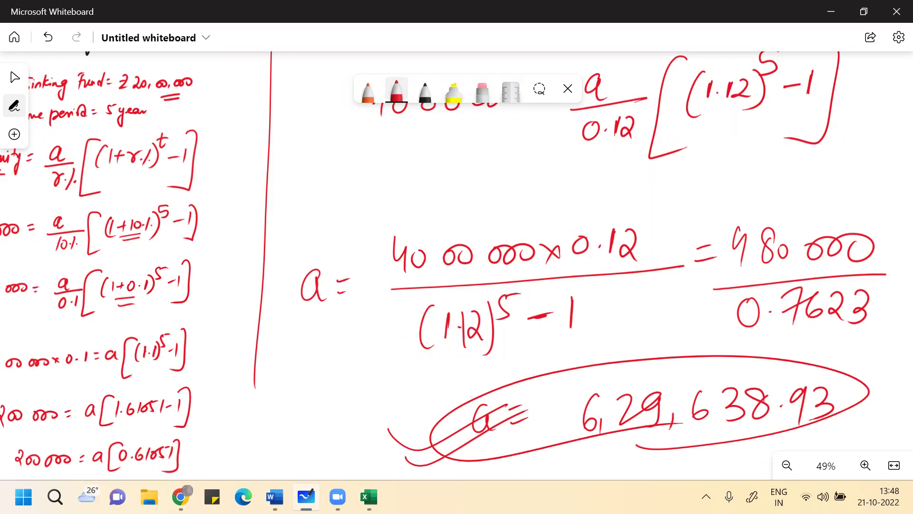
- Switch to the black pen and draw a vertical divider line beyond the second solution
scroll(429, 309, left, 5)
scroll(428, 309, up, 3)
scroll(428, 309, up, 3)
scroll(428, 310, right, 3)
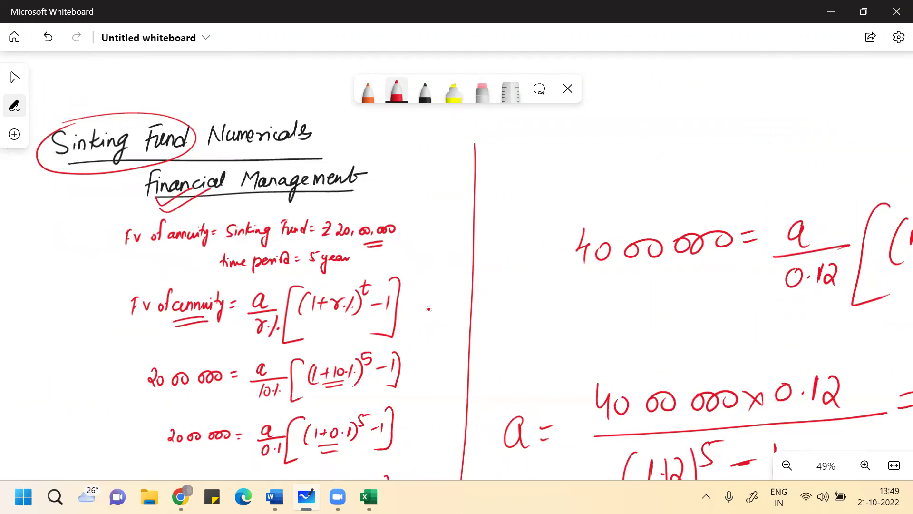
click(425, 90)
scroll(429, 317, right, 3)
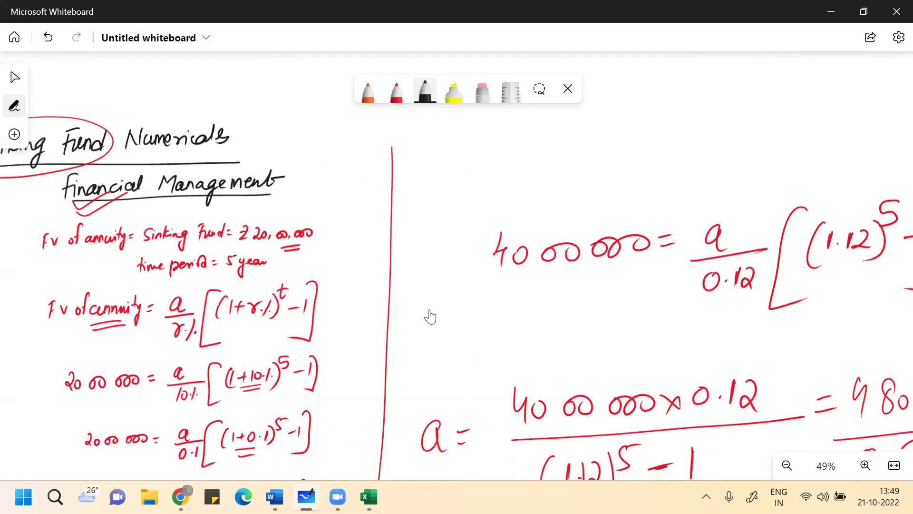
scroll(429, 316, right, 15)
scroll(429, 316, down, 1)
drag(314, 94, 312, 463)
- Handwrite "Thank you" in black in the blank area past the new divider and underline it twice
mouse_move(416, 178)
mouse_down()
mouse_move(419, 280)
mouse_move(469, 252)
mouse_move(562, 238)
mouse_up()
drag(567, 177, 590, 219)
mouse_move(605, 207)
mouse_down()
mouse_move(614, 202)
mouse_move(658, 266)
mouse_move(714, 181)
mouse_move(792, 202)
mouse_up()
drag(528, 322, 784, 227)
mouse_move(582, 315)
mouse_down()
mouse_move(571, 323)
mouse_move(877, 220)
mouse_up()
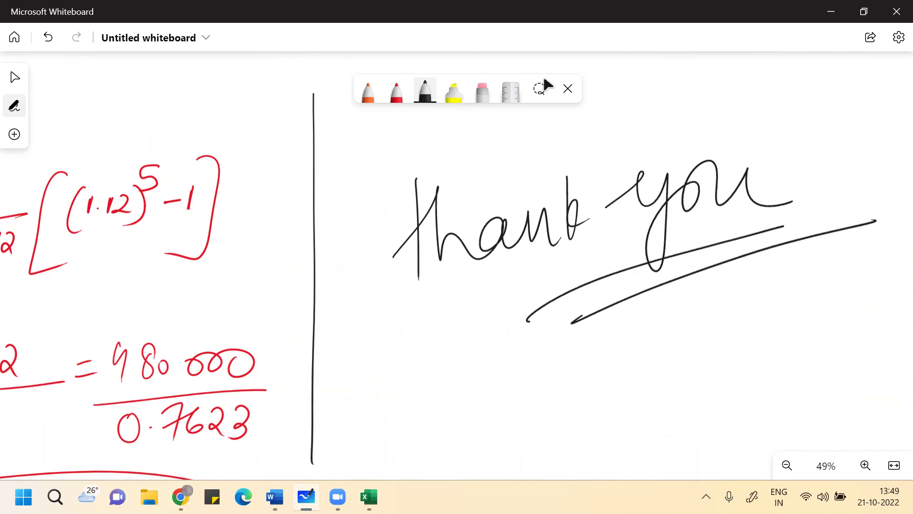